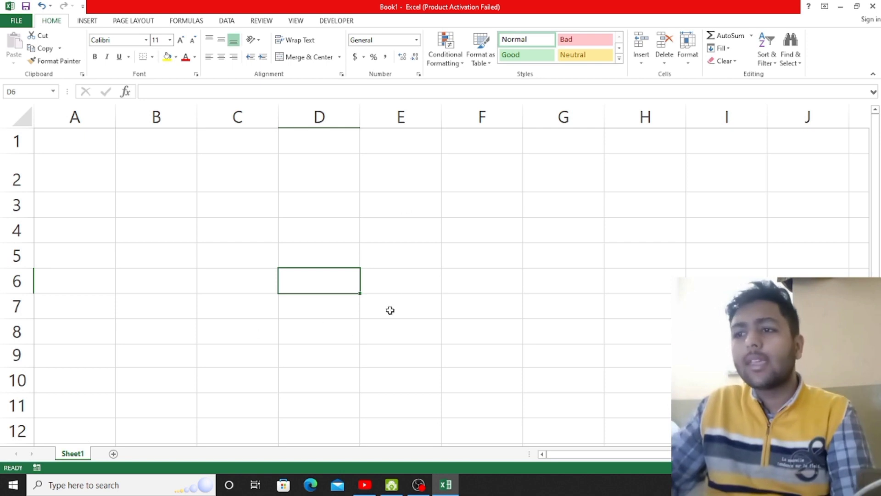
left_click(418, 485)
left_click(445, 485)
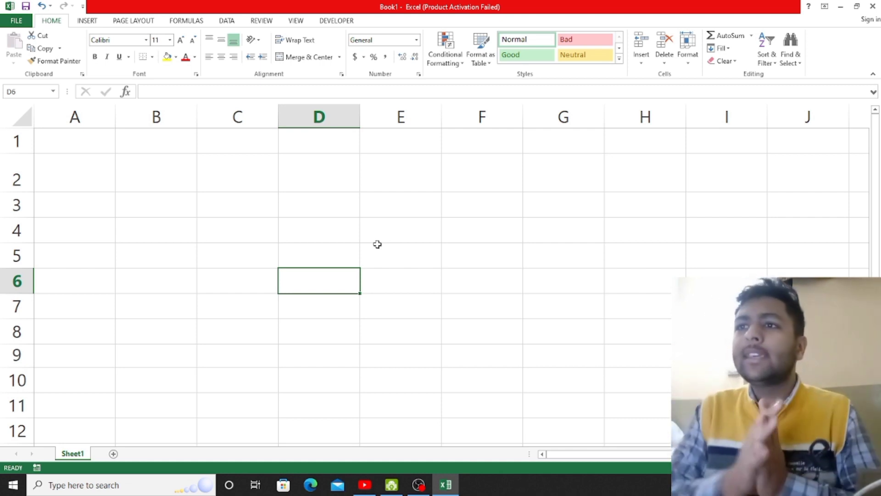
double_click(311, 277)
left_click(410, 280)
left_click(310, 277)
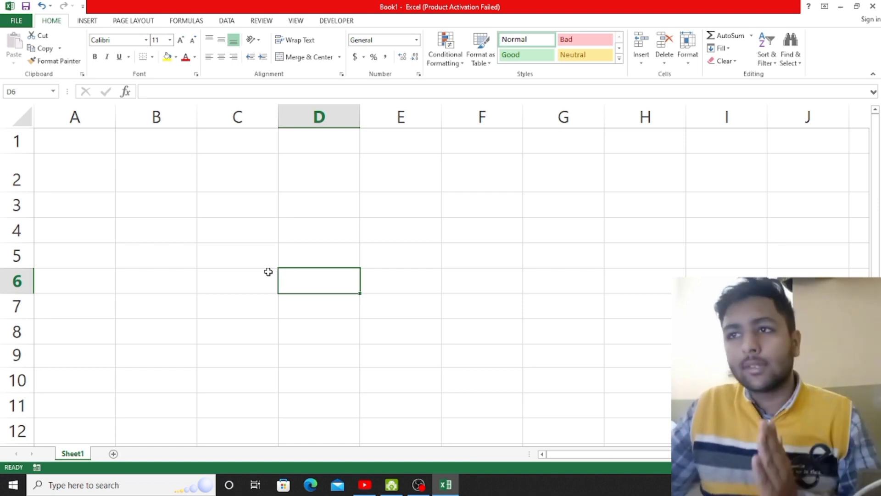
left_click(238, 178)
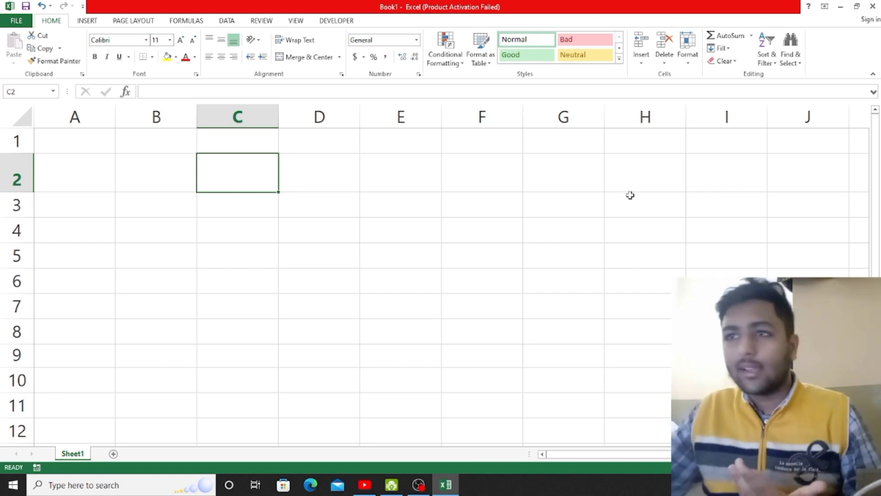
left_click(714, 238)
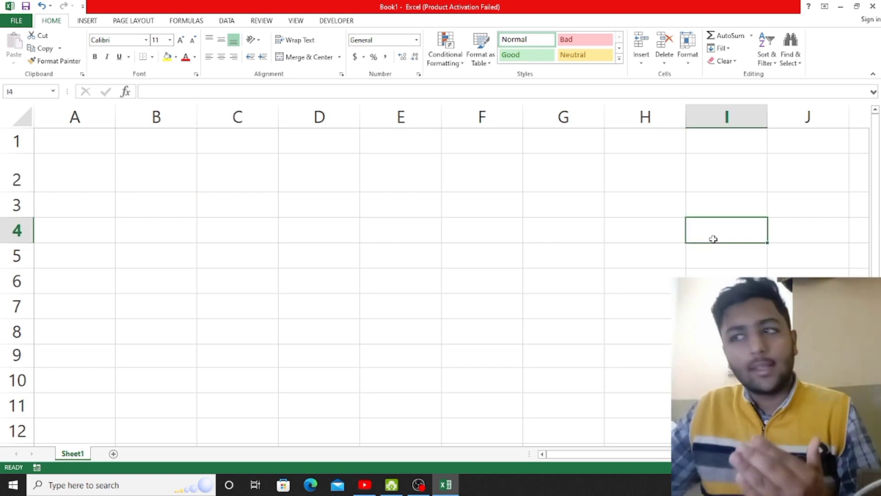
left_click(389, 349)
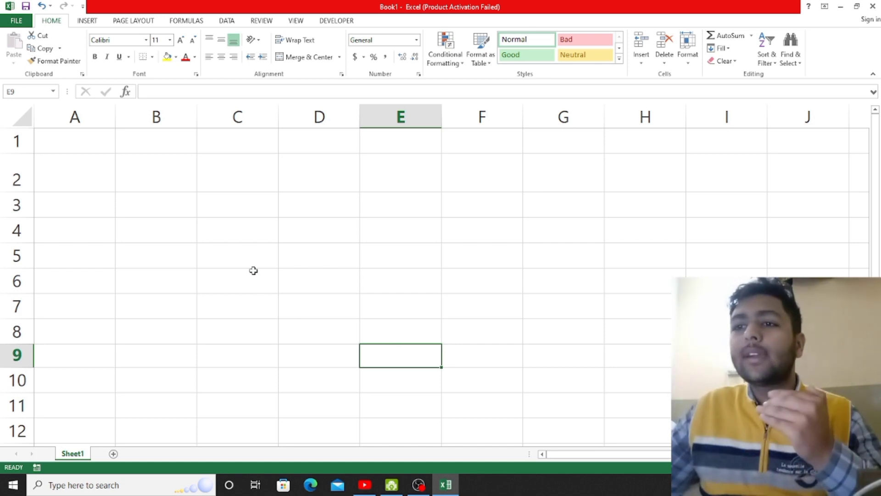
left_click(248, 201)
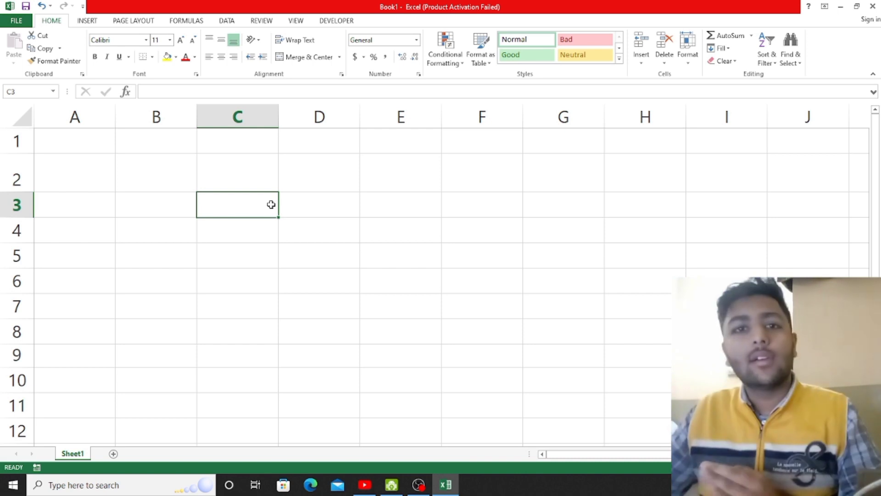
left_click(415, 484)
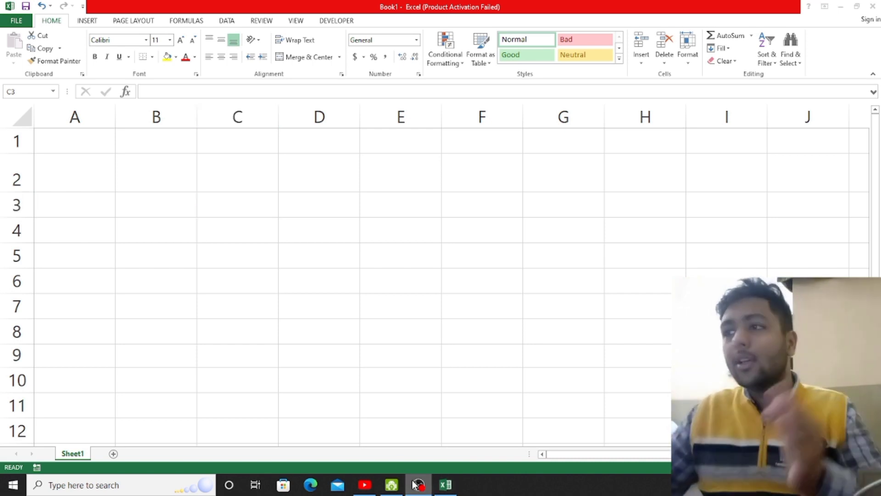
left_click(415, 484)
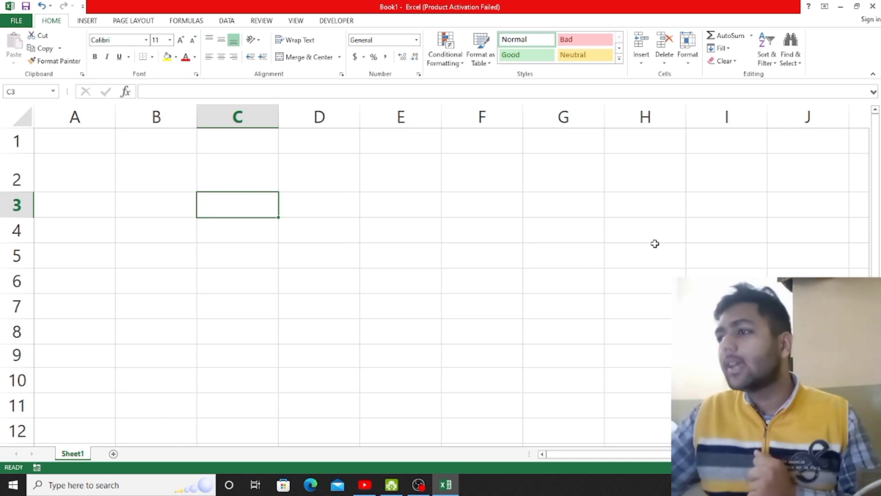
left_click(633, 224)
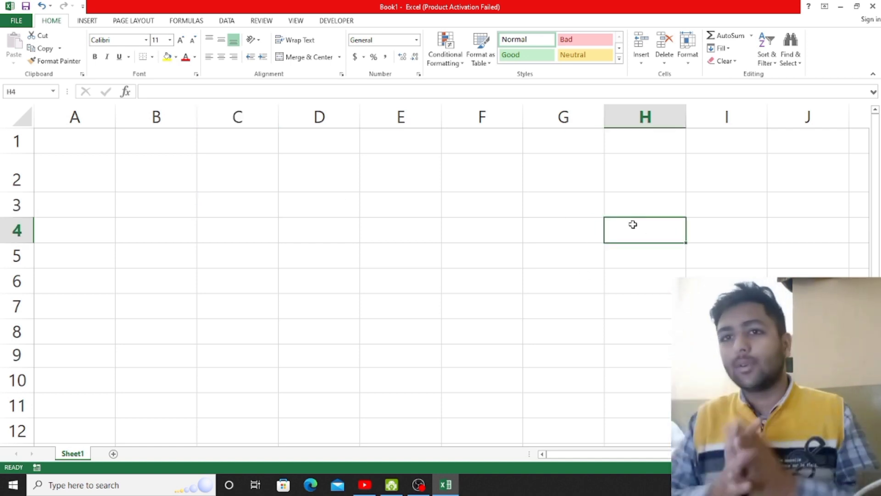
left_click(318, 226)
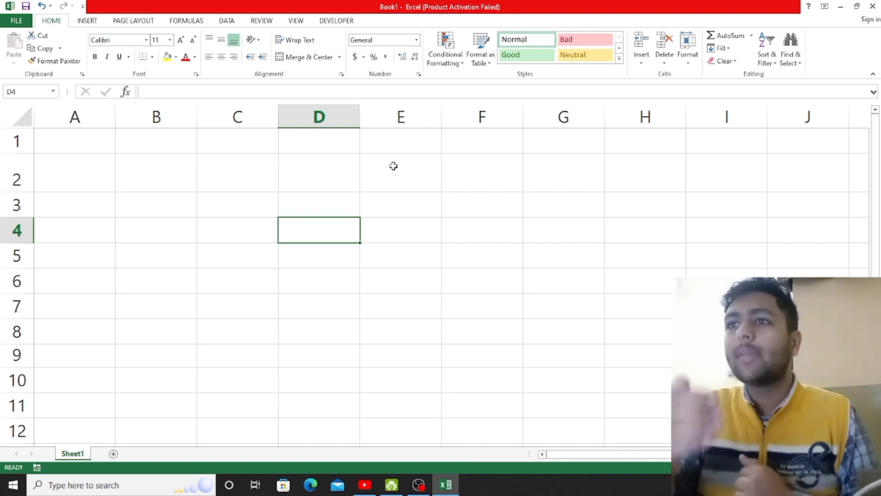
Enter a person's first name in cell E7.
left_click(430, 296)
double_click(415, 301)
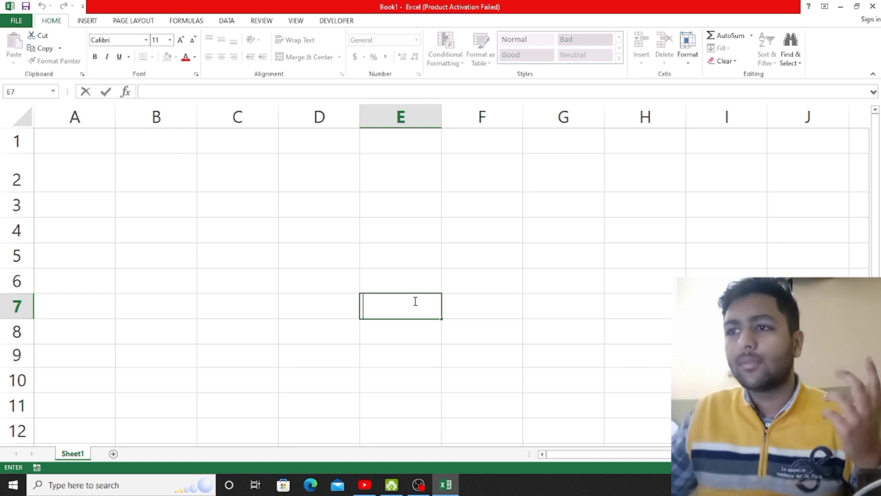
type("Arham")
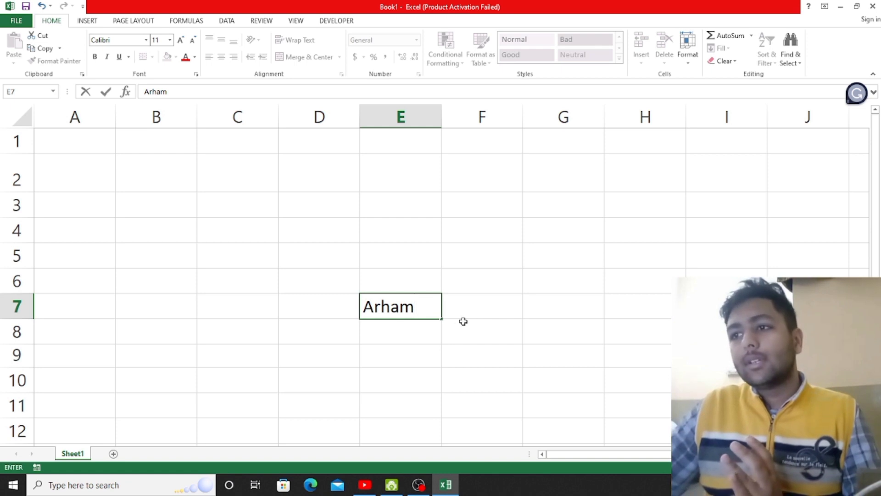
left_click(461, 322)
left_click(423, 307)
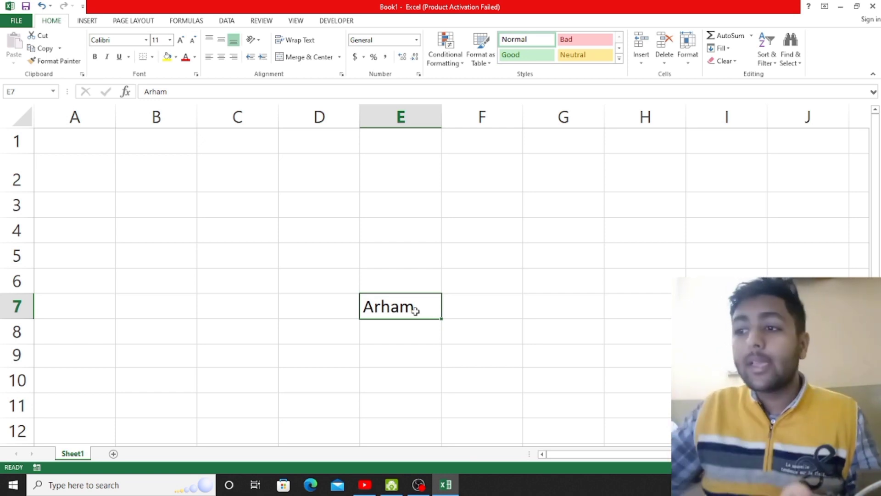
left_click(419, 484)
left_click(416, 315)
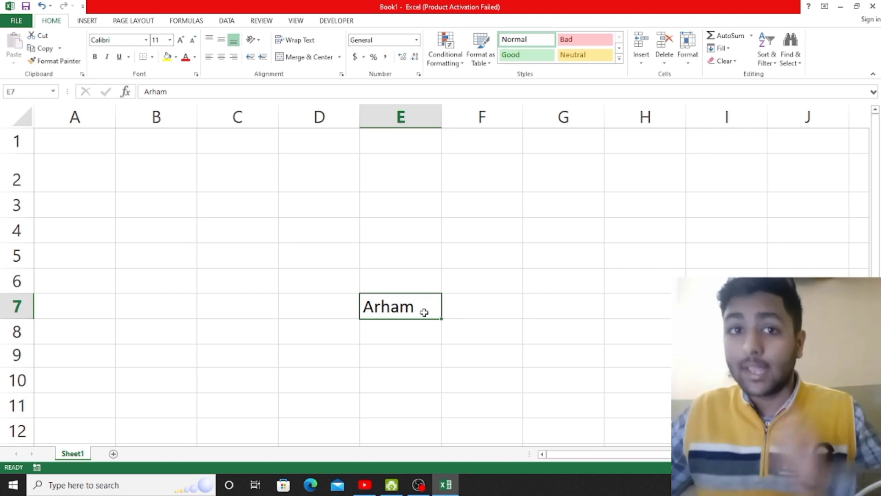
Enter the text "as" in cell C4.
double_click(216, 230)
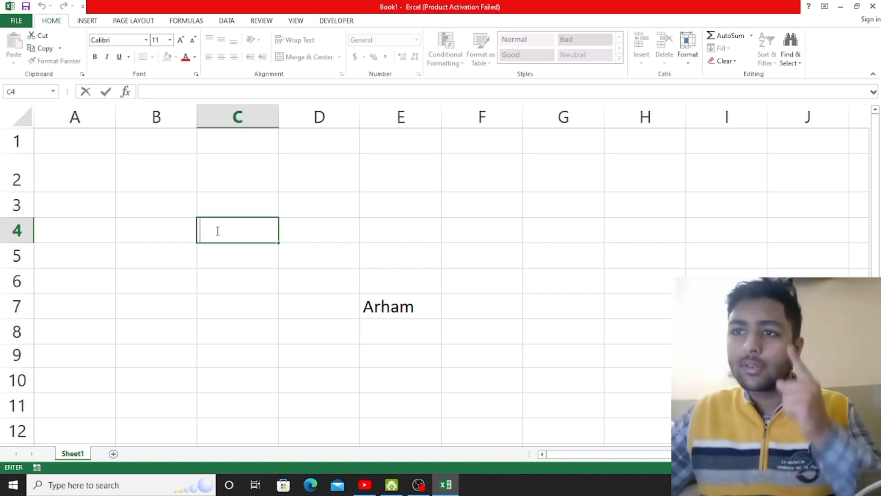
type("as")
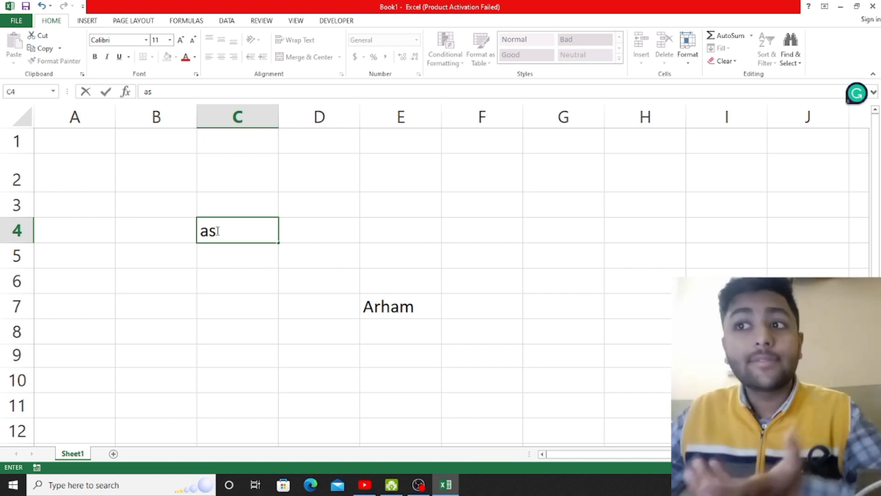
left_click(417, 258)
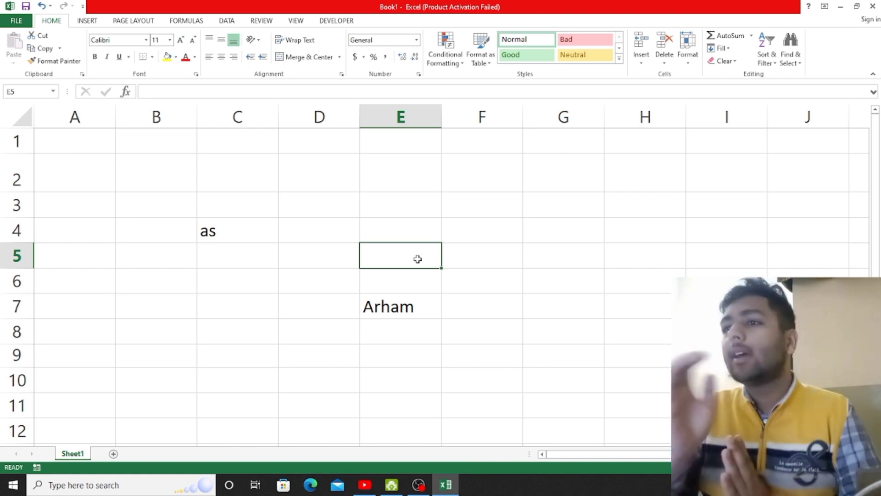
Enter the heading "S.no" in cell G3 with the numbers 1 and 2 in the two cells below it.
left_click(537, 200)
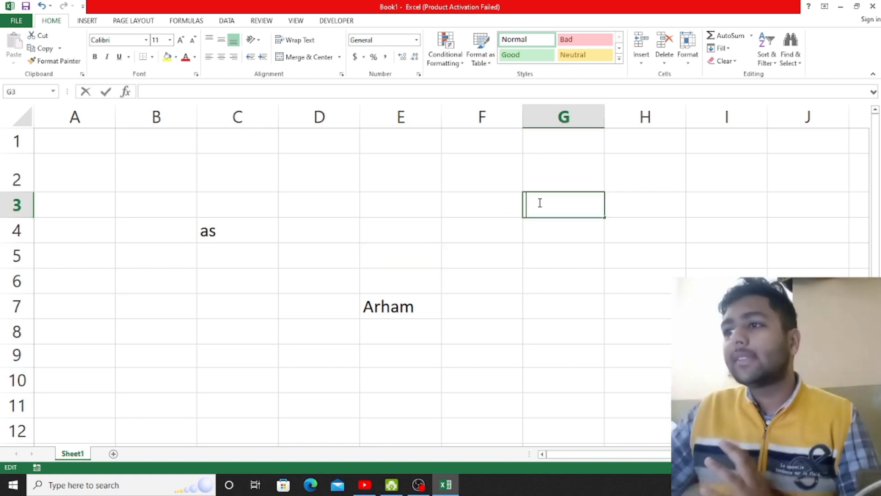
type("s.no")
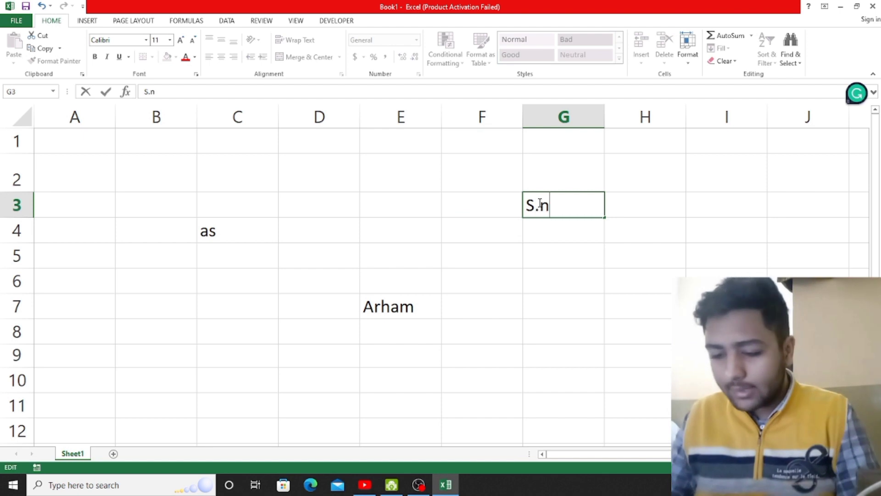
key("Return")
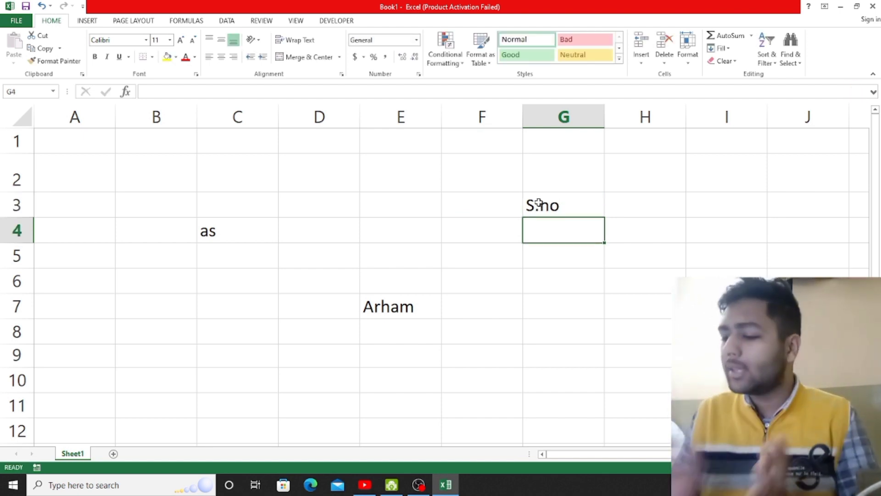
type("1")
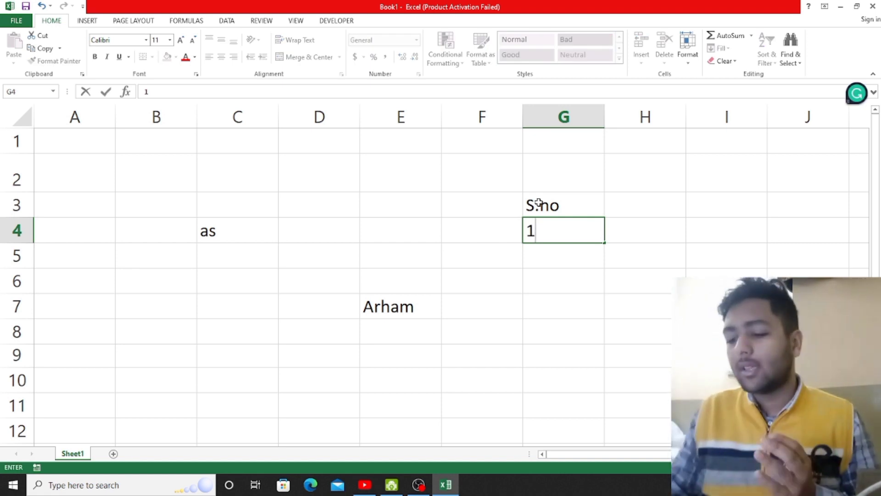
key("Return")
type("2")
key("Return")
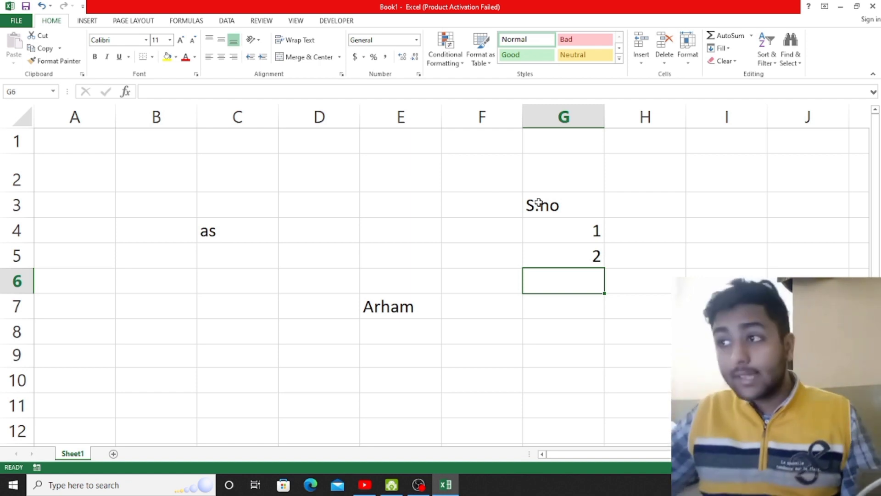
Extend the number series in G4:G5 down column G to 13 in cell G16.
left_click(564, 228)
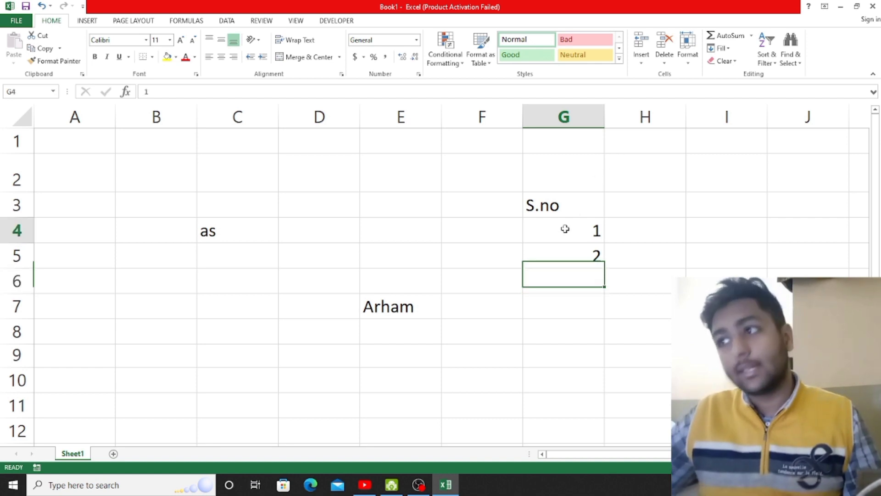
left_click(572, 255, "shift")
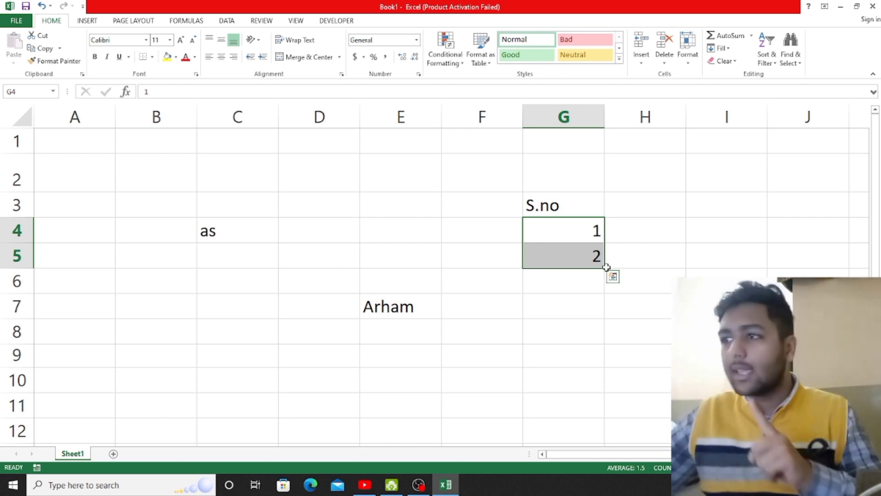
left_click_drag(606, 269, 603, 392)
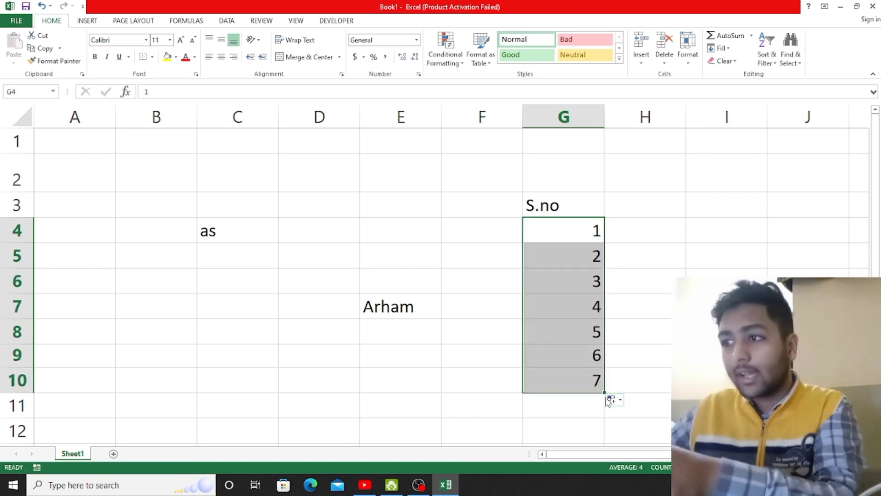
left_click_drag(603, 393, 611, 366)
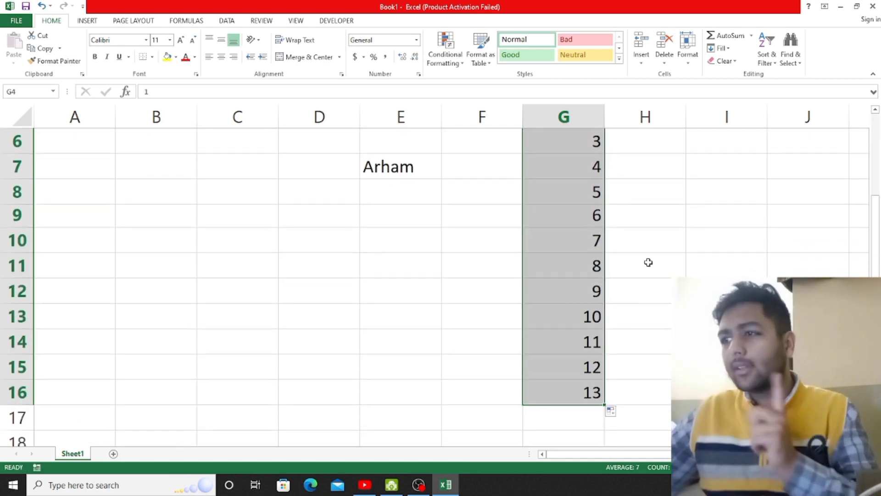
scroll(648, 262, "up", 1)
scroll(648, 262, "down", 1)
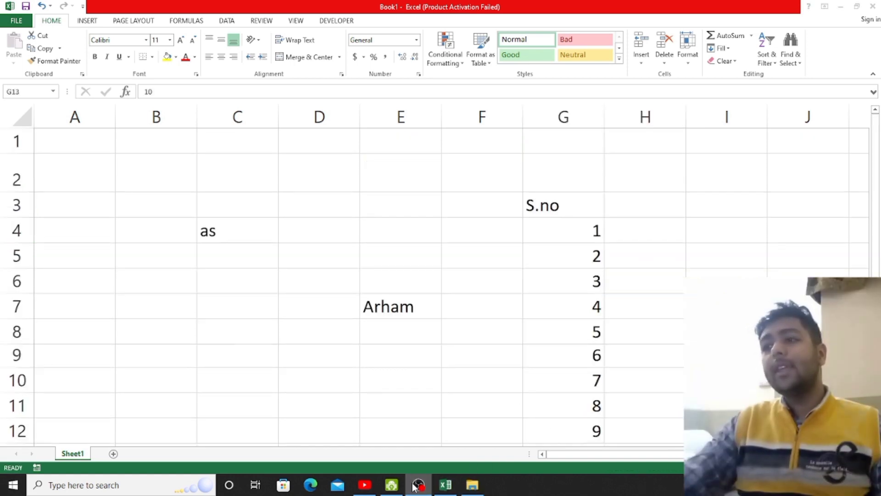
left_click(445, 482)
scroll(535, 261, "down", 1)
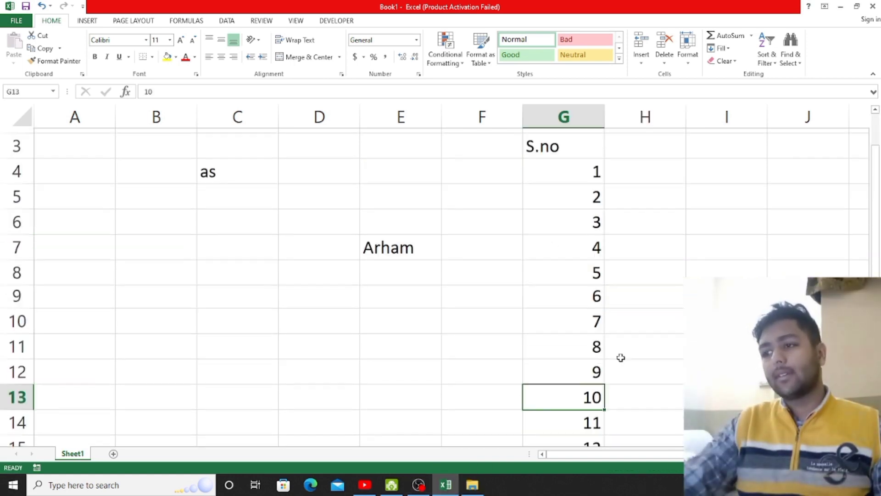
left_click(416, 486)
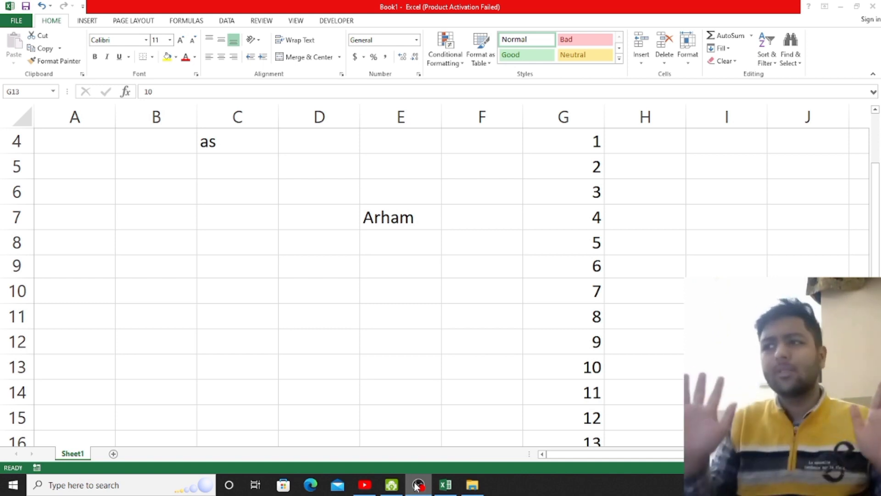
left_click(416, 486)
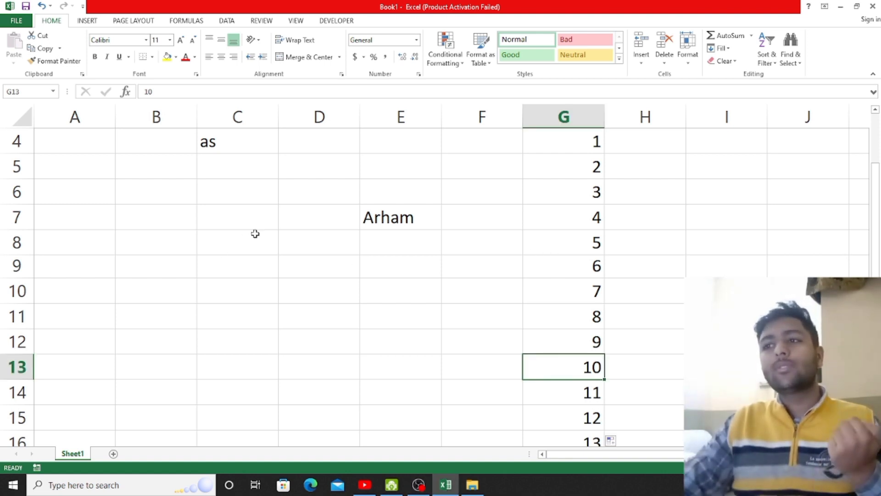
Fill the name from cell E7 down through cell E14 using the Fill Down command.
left_click(429, 217)
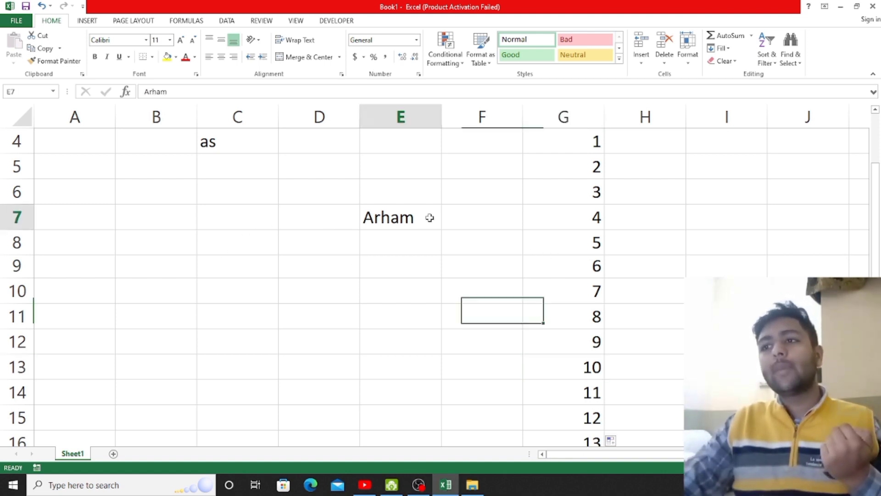
left_click(436, 392, "shift")
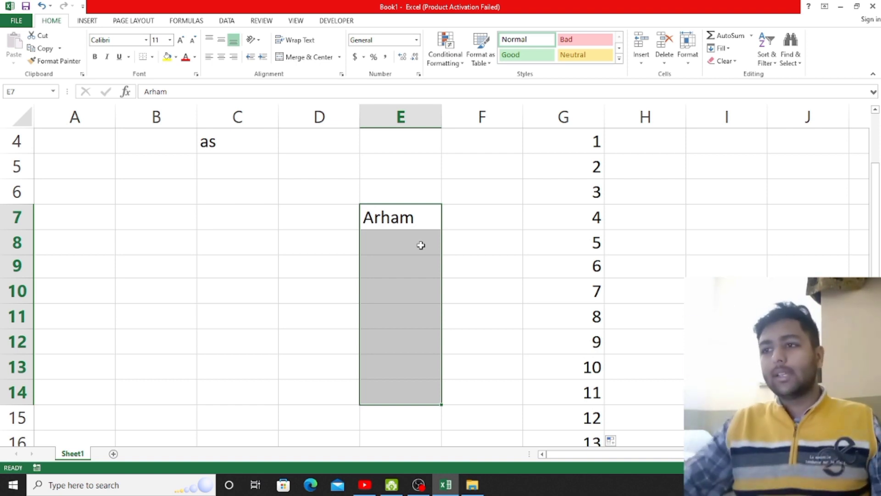
left_click(718, 49)
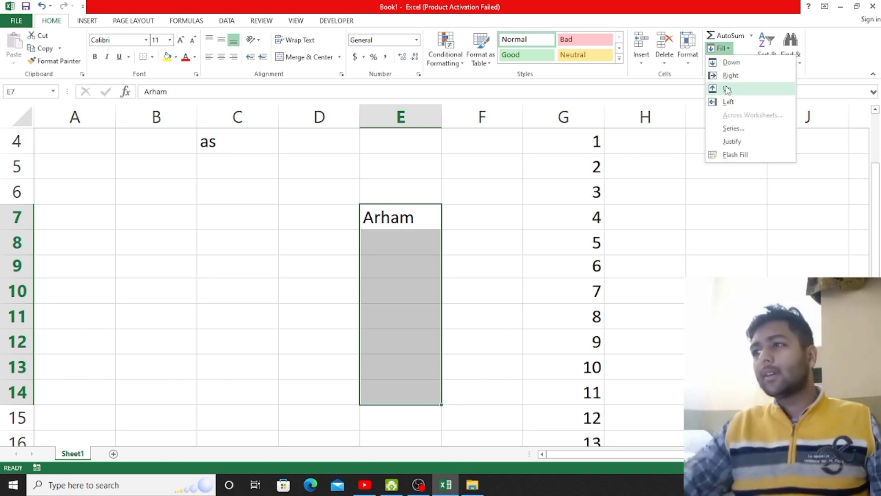
left_click(730, 63)
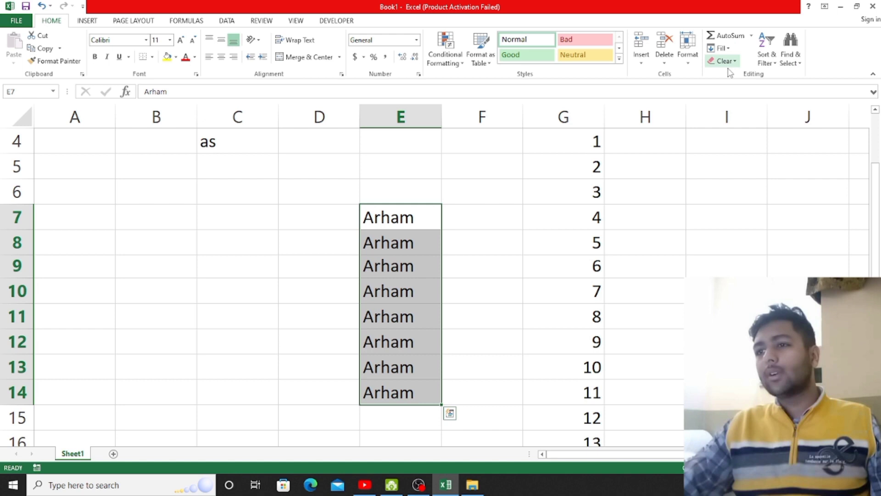
left_click(460, 313)
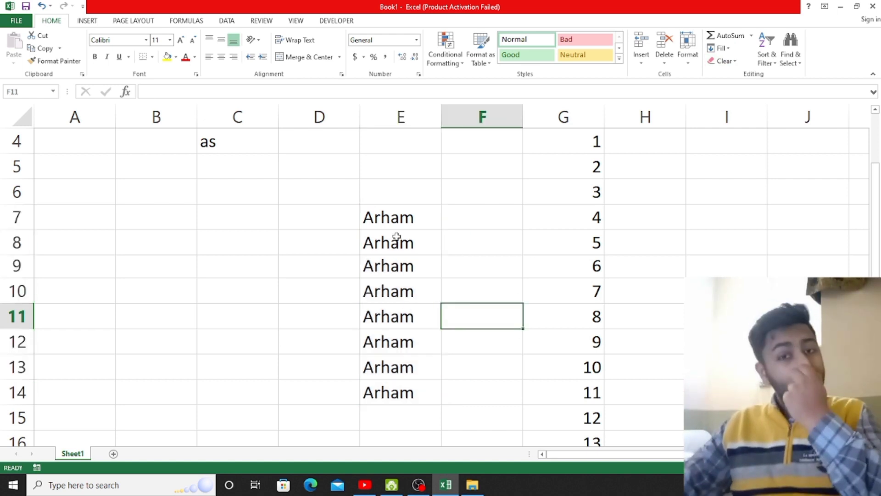
Copy the name from cell E7 and paste it into cell B7.
left_click(399, 219)
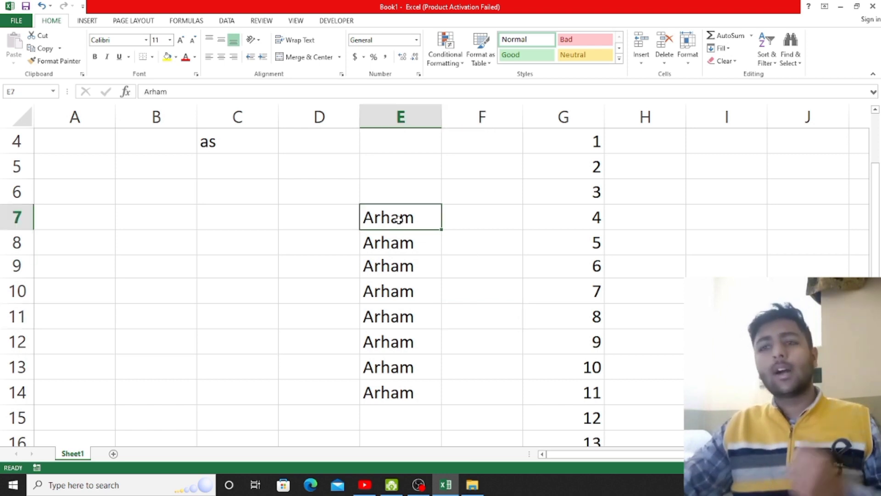
left_click(146, 214)
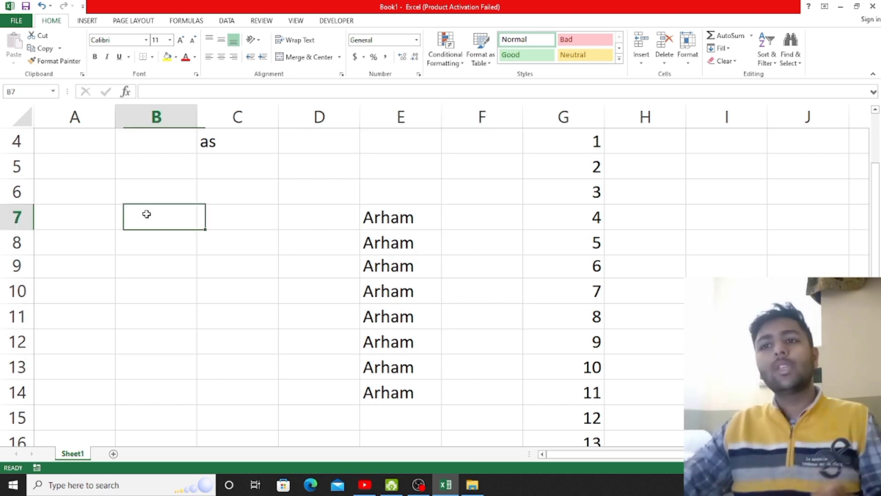
left_click(369, 213)
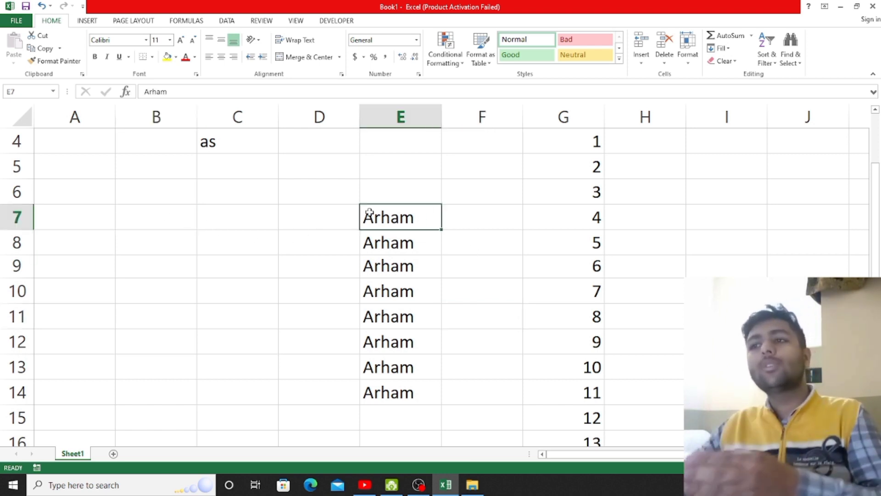
left_click(189, 221)
left_click(426, 218)
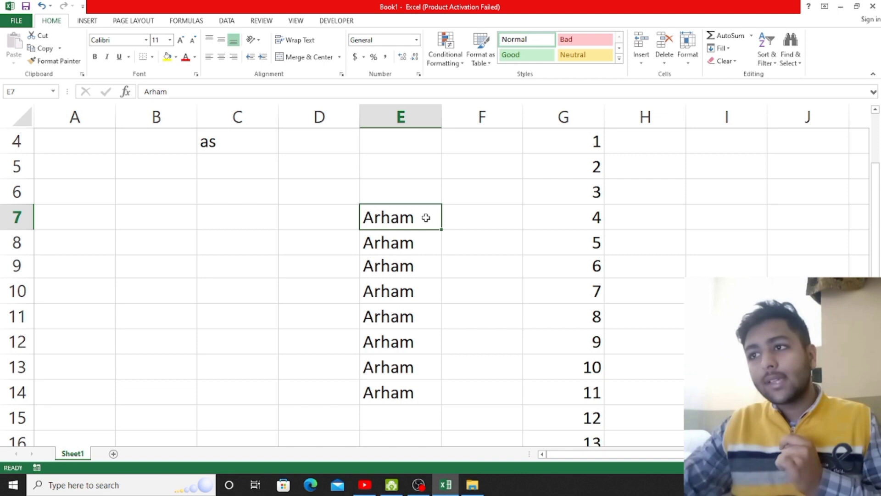
right_click(426, 218)
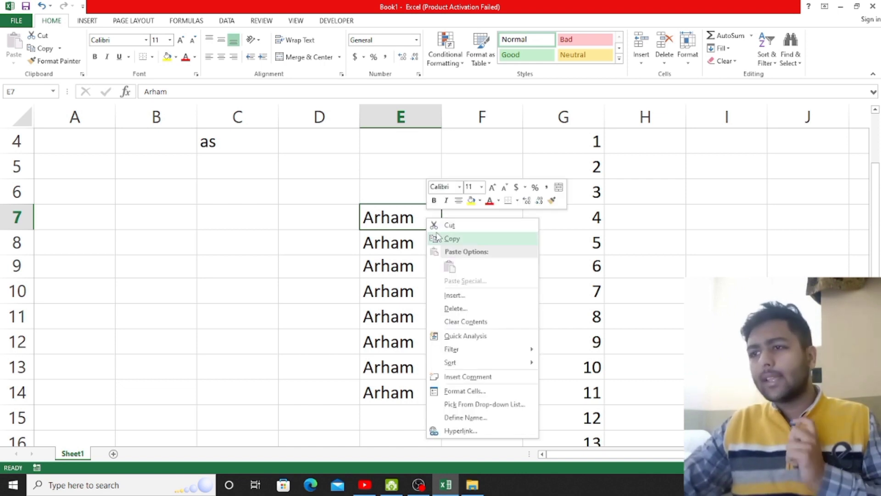
left_click(434, 240)
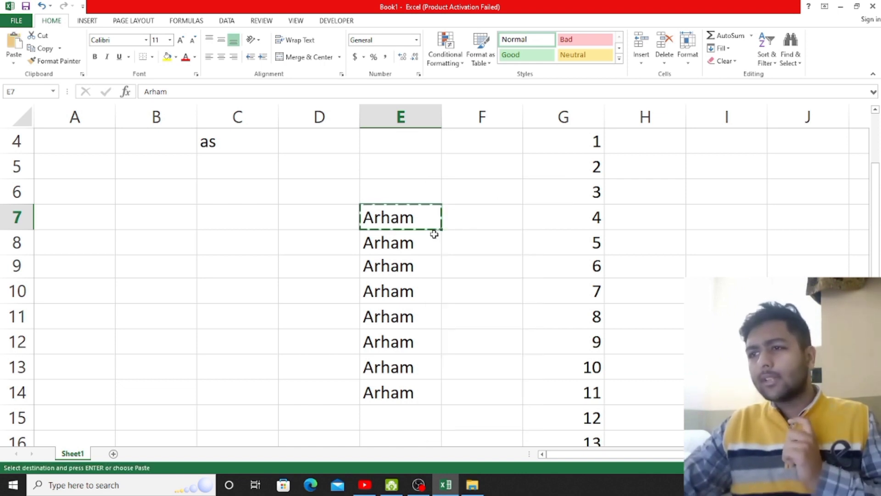
left_click(162, 222)
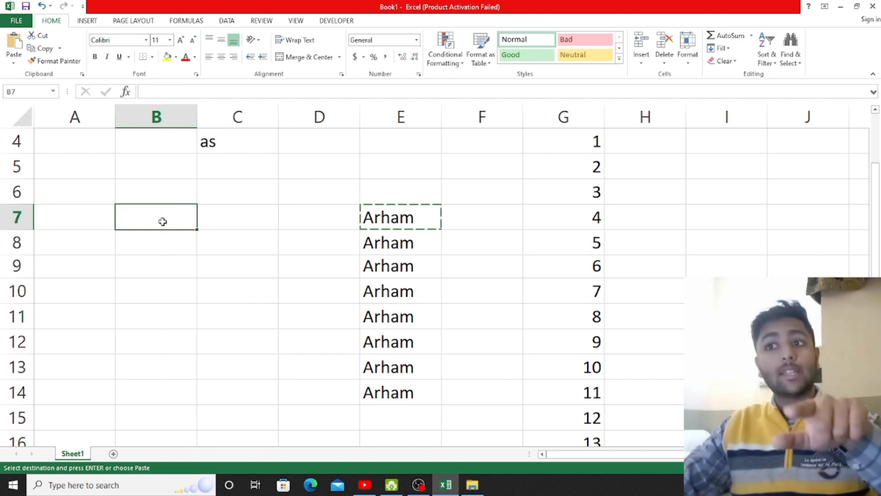
right_click(162, 222)
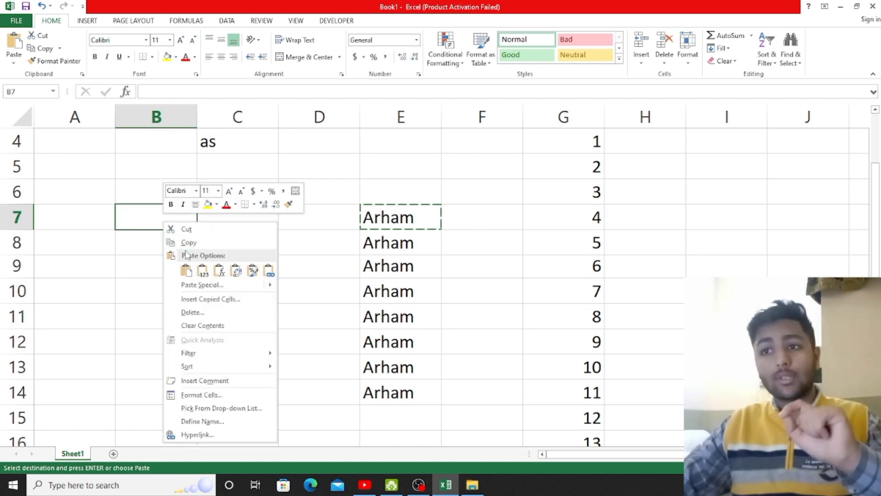
left_click(186, 270)
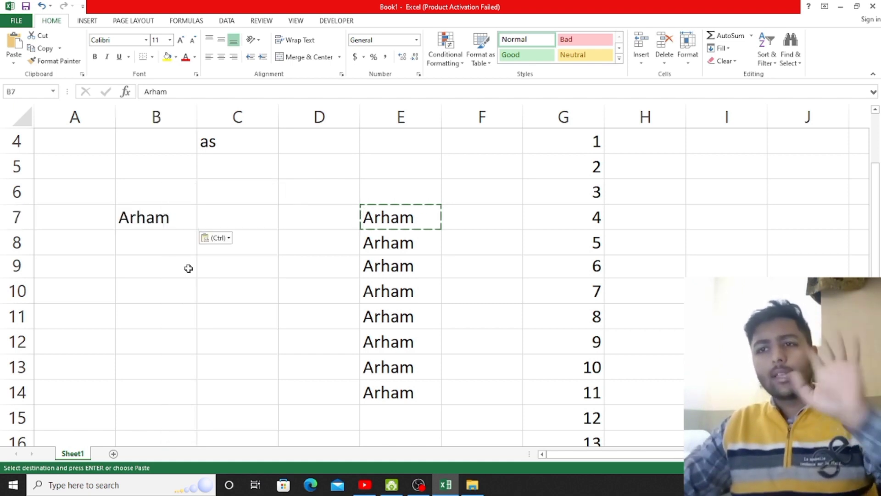
left_click(198, 276)
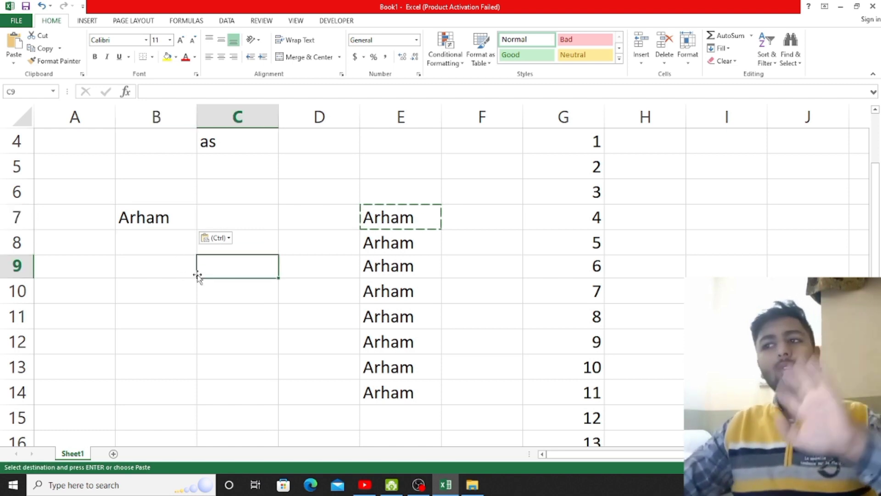
left_click(163, 201)
double_click(162, 222)
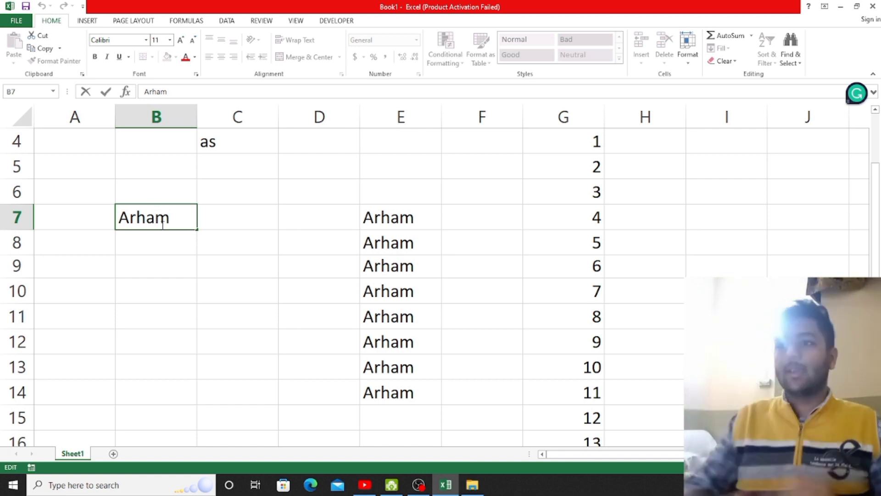
Enter another name in cell B9, two rows below the pasted name.
left_click(167, 271)
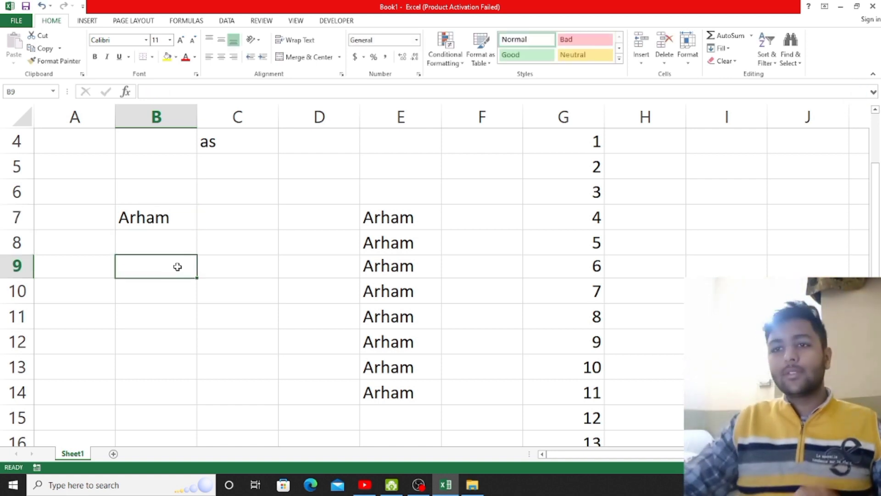
type("Afijee")
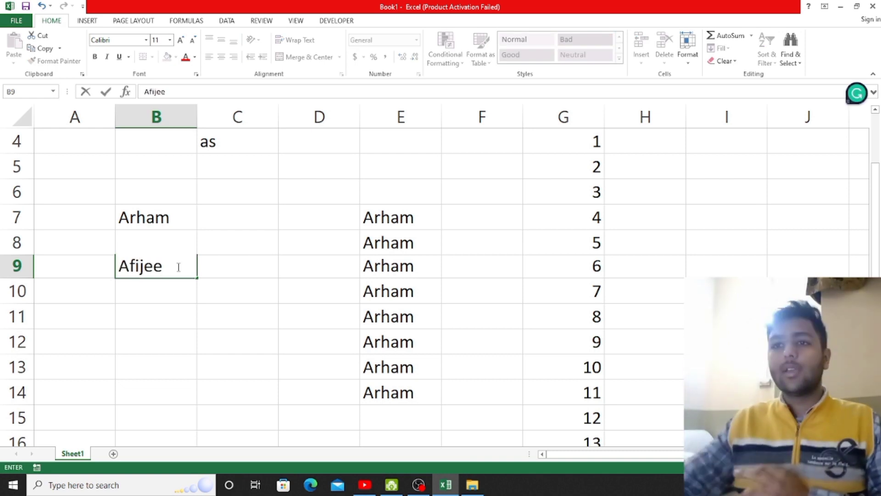
left_click(180, 307)
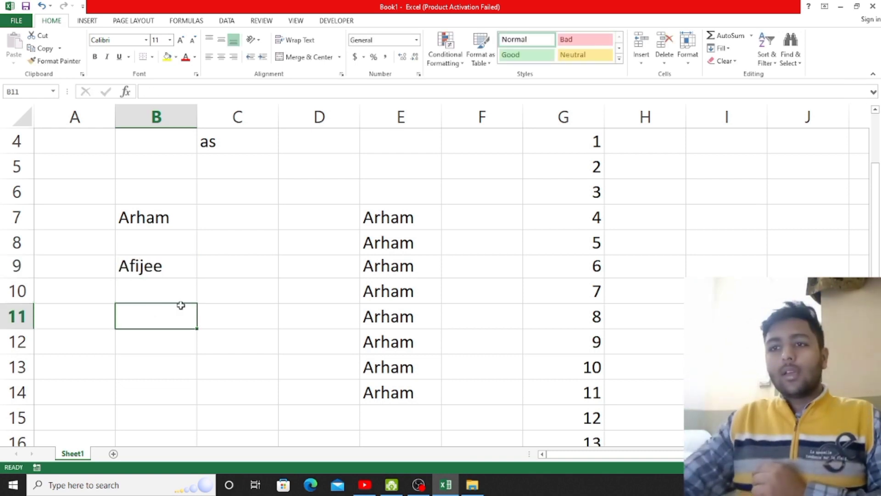
Copy the name from cell B9 and paste it into cell D4.
left_click(186, 258)
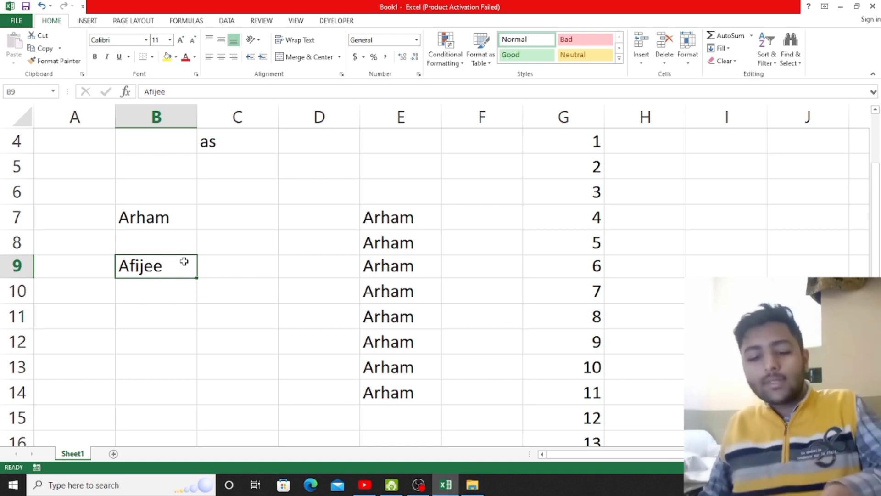
key("ctrl+c")
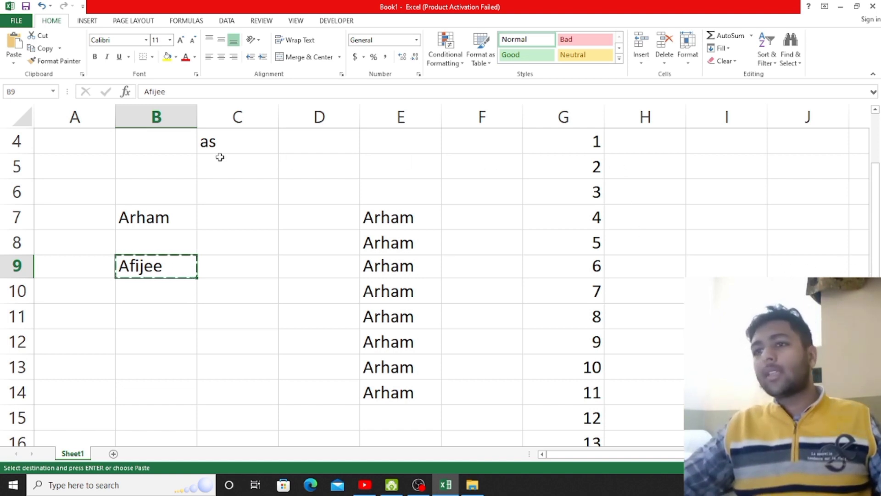
left_click(300, 142)
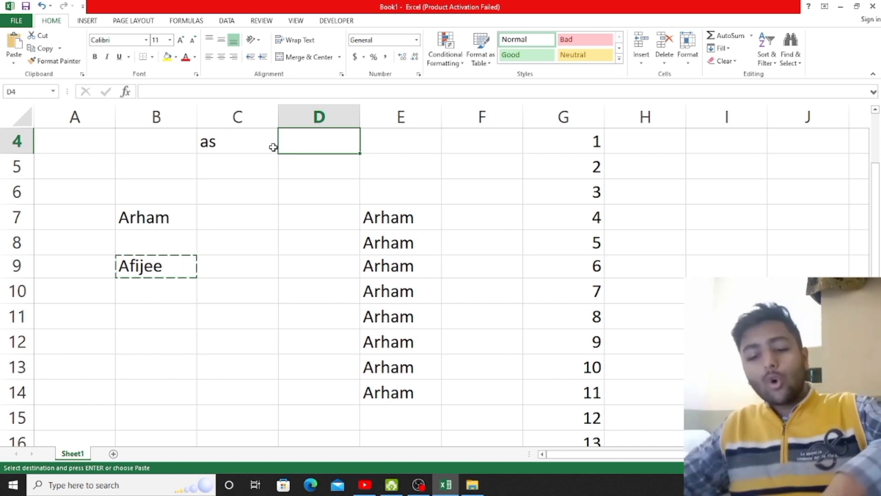
key("ctrl+v")
left_click(275, 166)
left_click(291, 234)
left_click(181, 257)
left_click(211, 241)
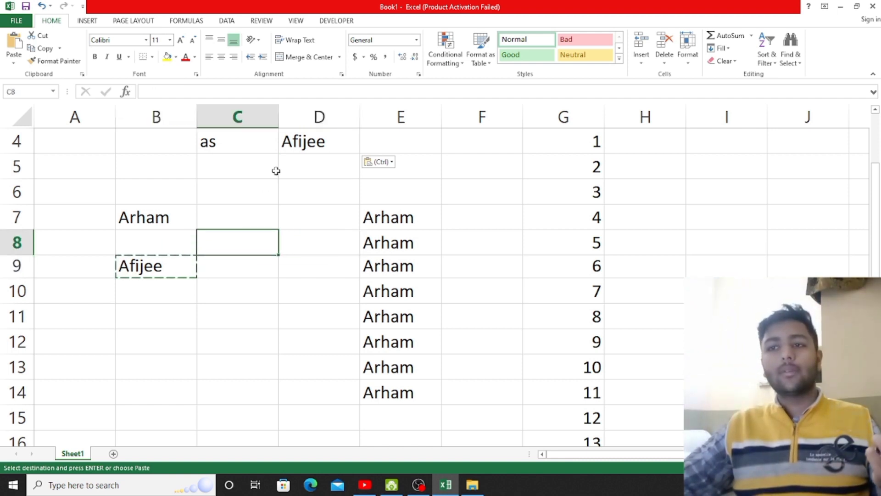
double_click(296, 150)
left_click(305, 222)
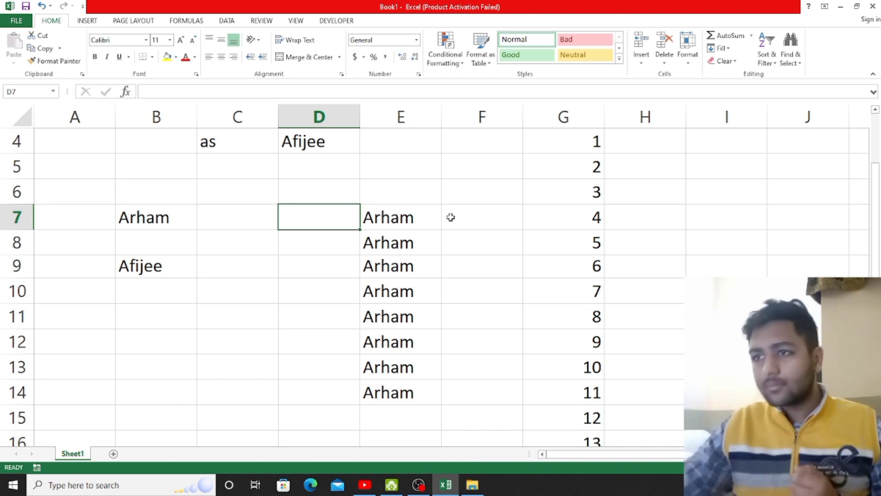
Enter the text "BHAi" in cell C9.
left_click(260, 275)
double_click(242, 273)
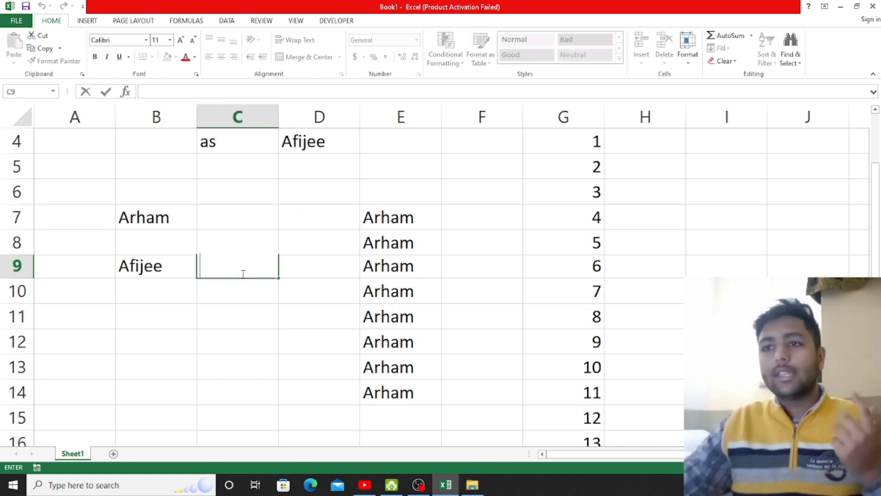
type("BHAi")
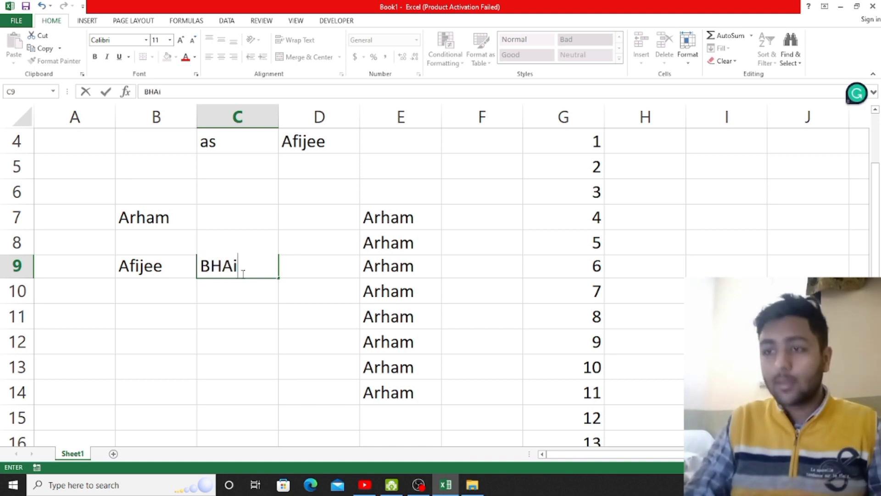
key("Return")
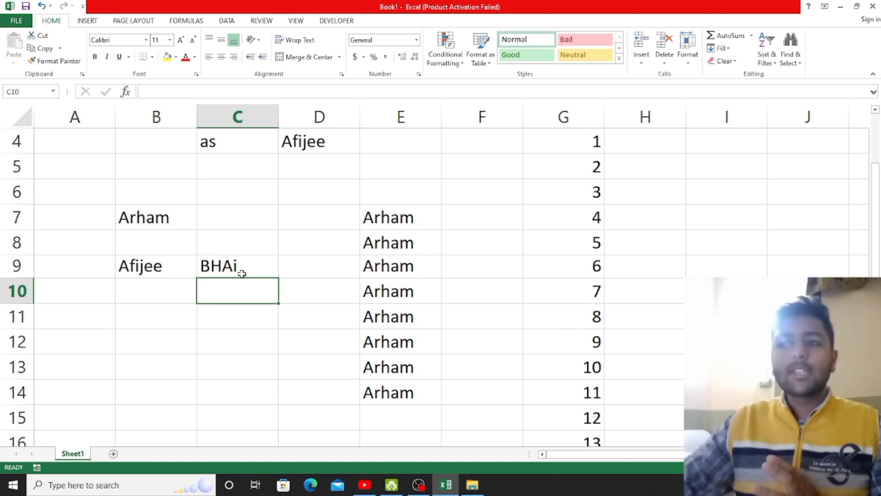
Move the text "BHAi" from cell C9 to cell F4 by cutting and pasting it.
left_click(242, 273)
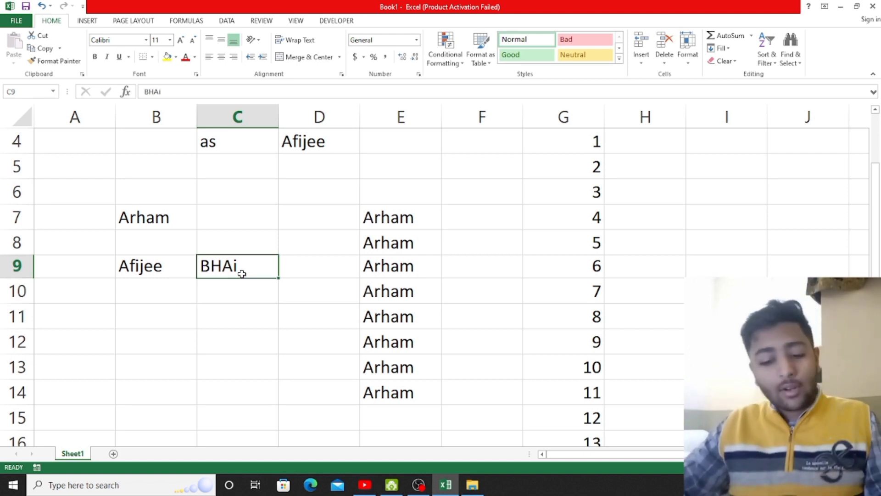
key("ctrl+c")
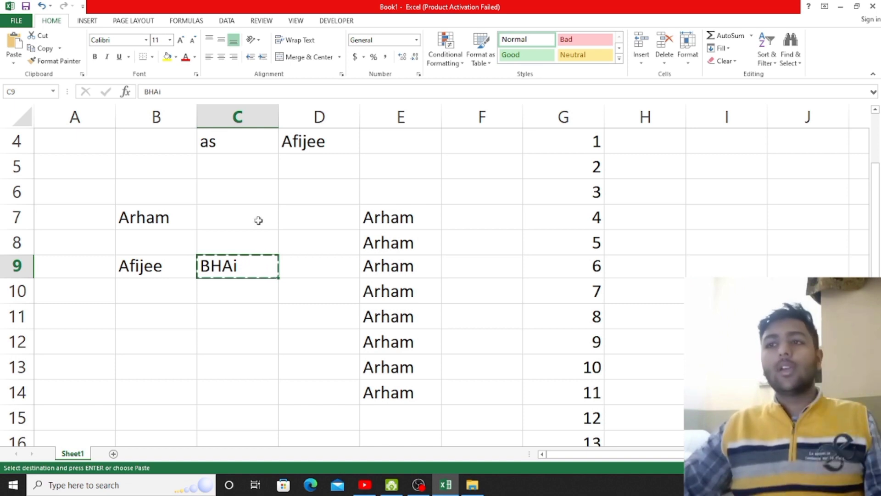
left_click(496, 147)
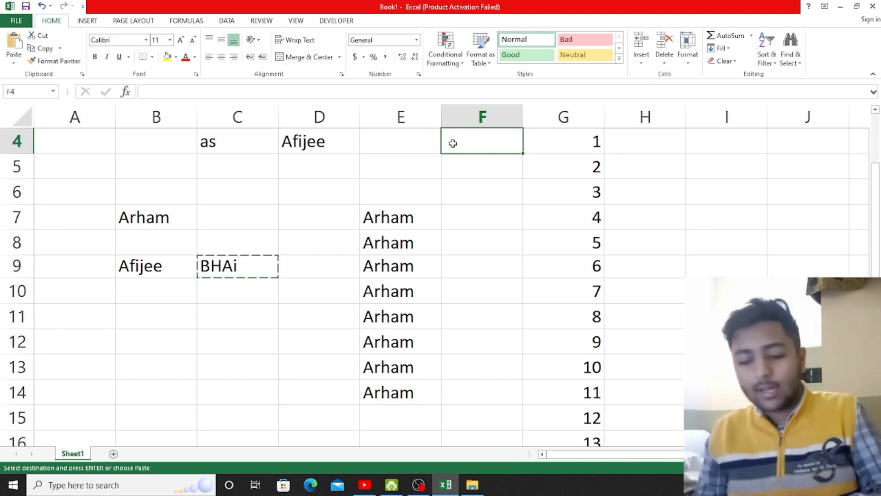
key("ctrl+v")
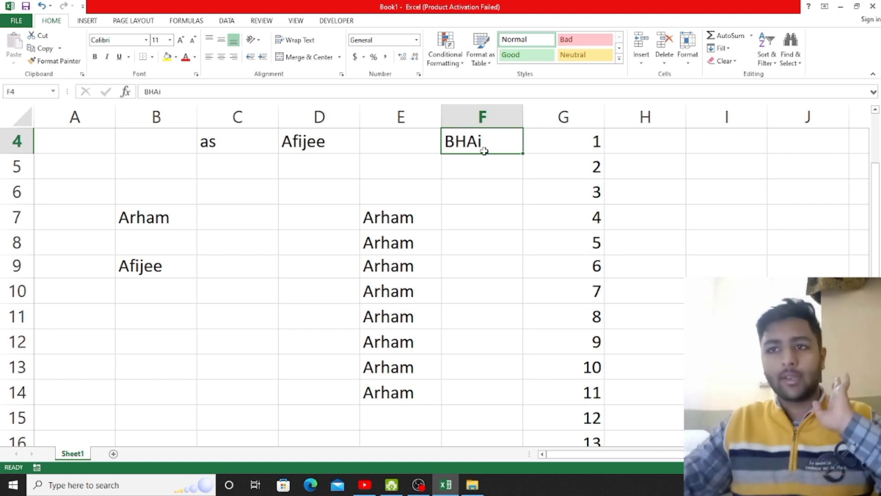
Enter the label "COPY" in cell B11 and the shortcut text "ctrl+C" in cell C11.
left_click(154, 318)
double_click(154, 319)
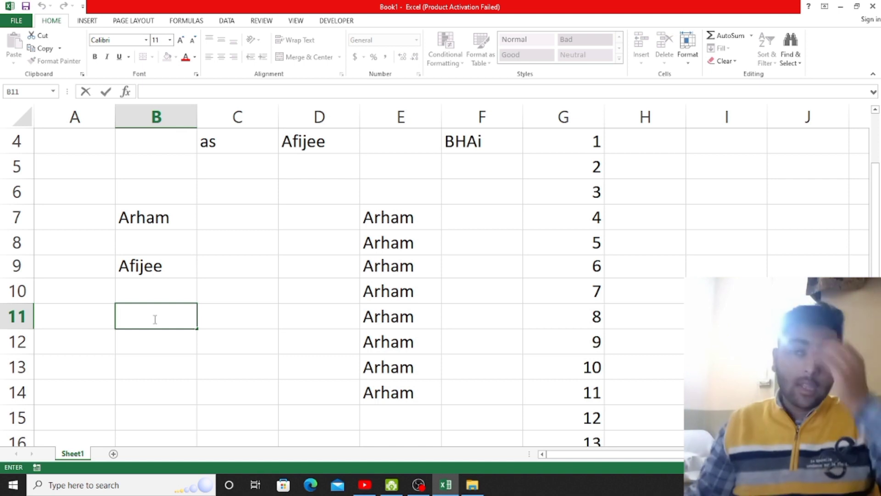
type("COPY")
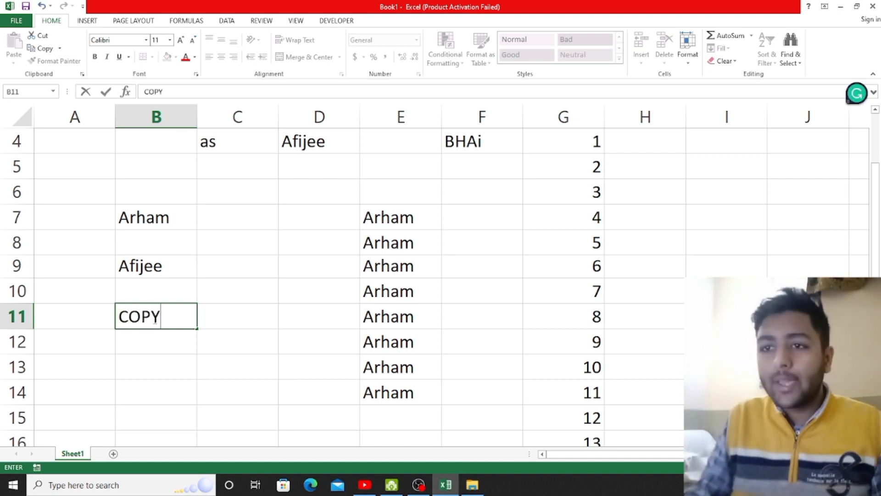
key("Tab")
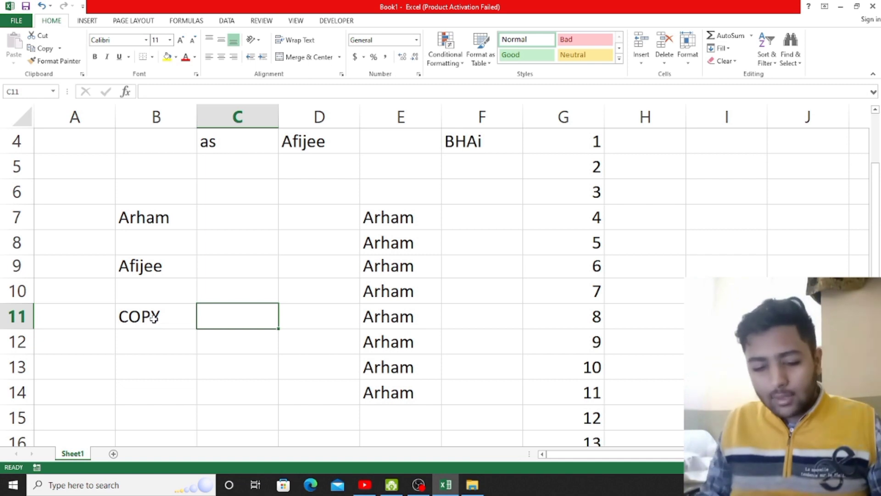
type("ctrl+")
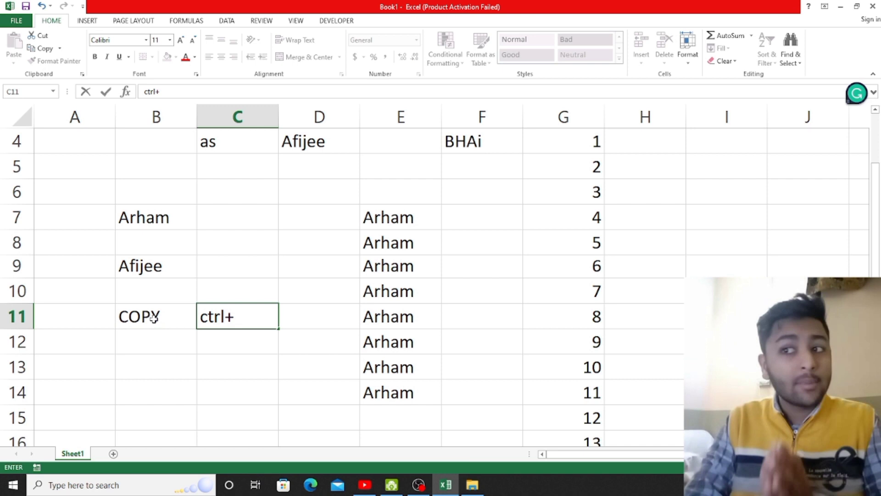
type("C")
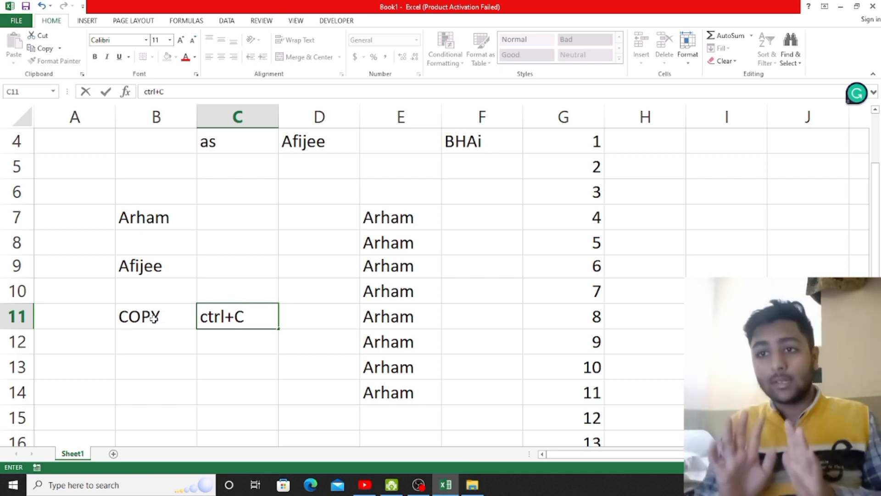
Enter the label "PASTe" in cell B12 and the shortcut text "ctrl+v" in cell C12.
left_click(163, 367)
double_click(169, 339)
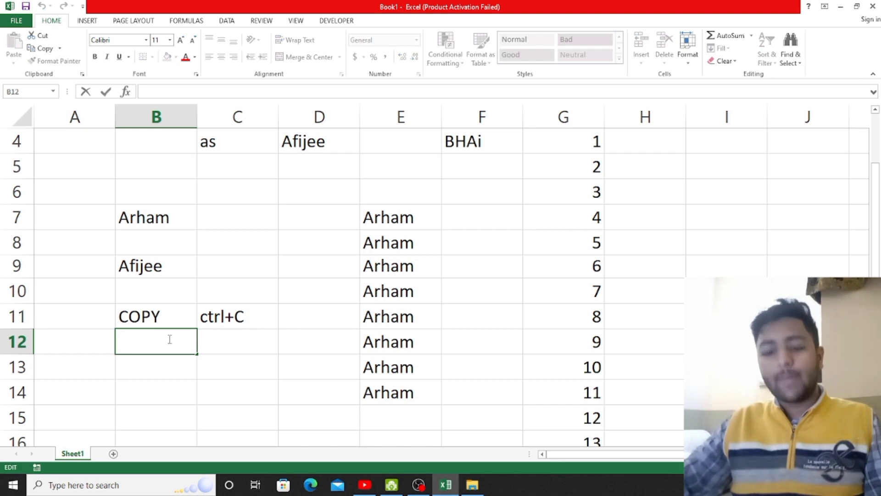
type("PASTe")
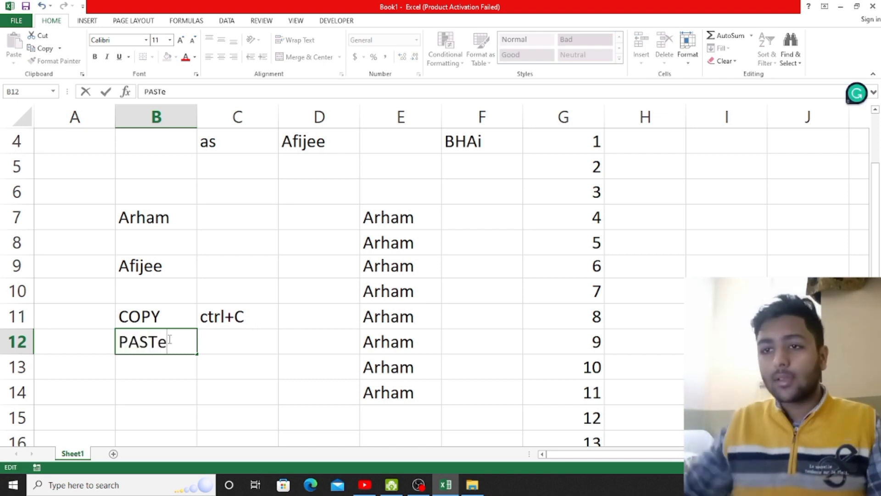
left_click(236, 349)
type("c")
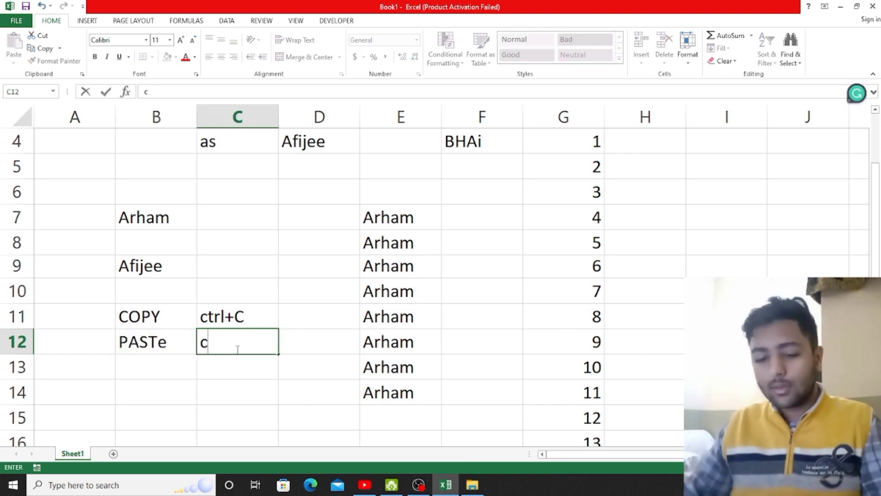
type("trl+")
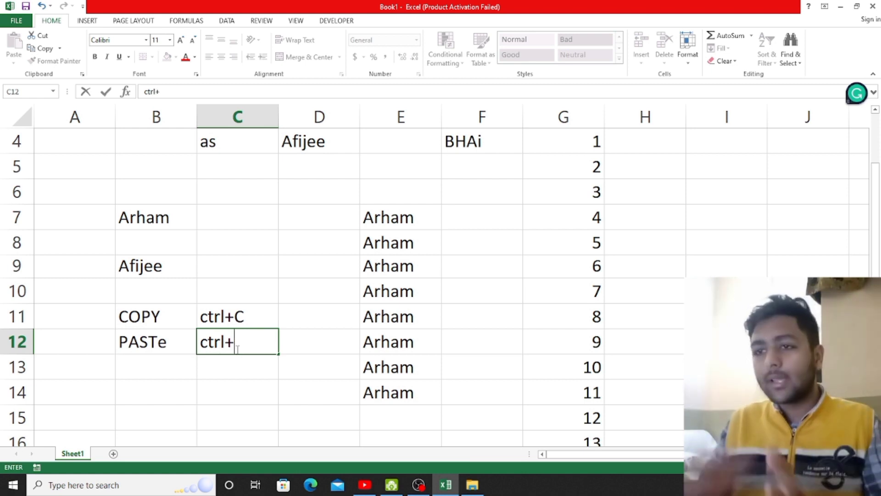
type("v")
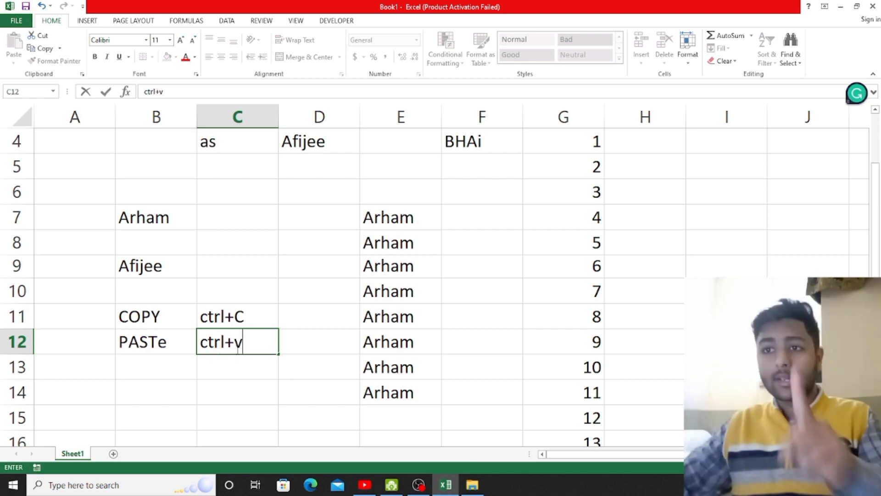
key("Return")
Enter the label "cut" in cell B13 and the shortcut text "ctrl+x" in cell C13.
double_click(186, 357)
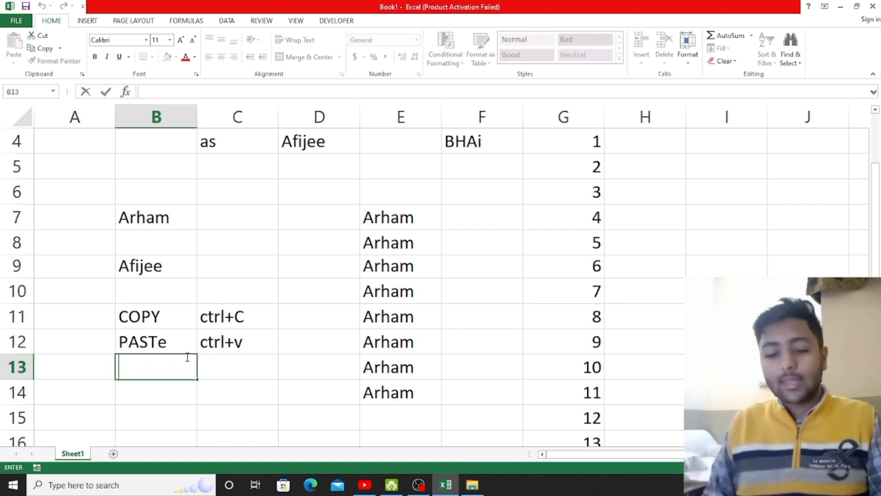
type("cut")
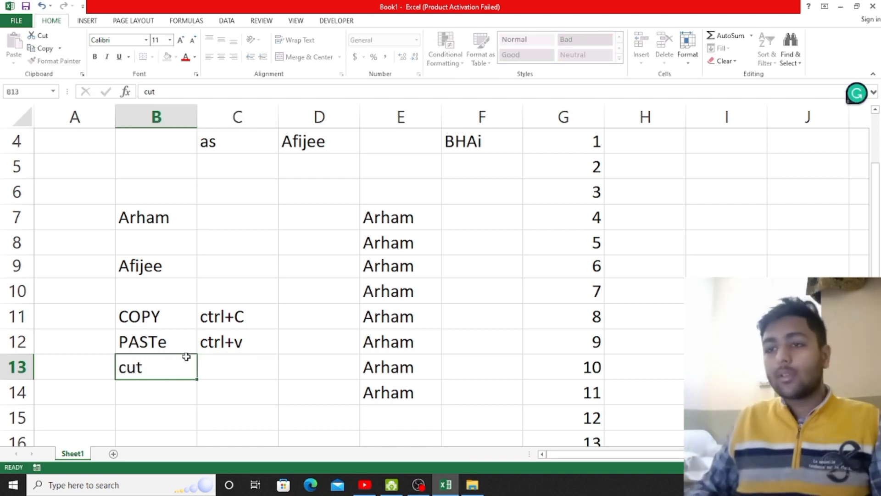
key("Tab")
type("ctrl")
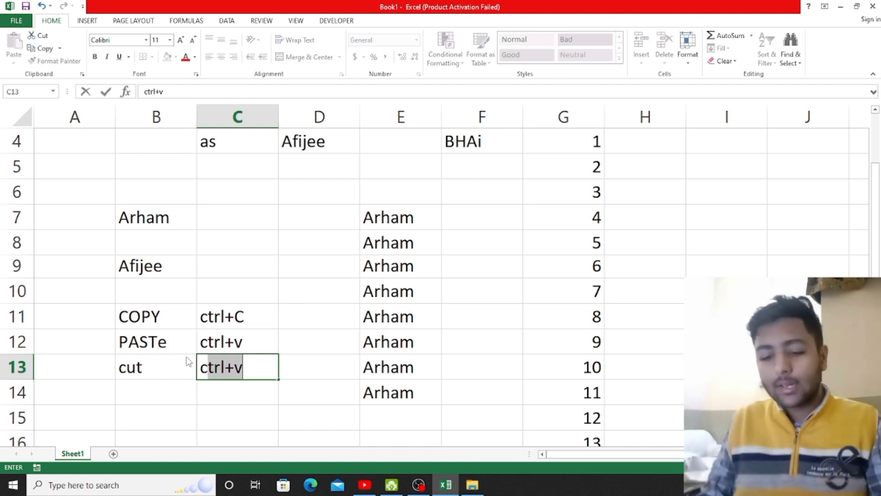
type("+")
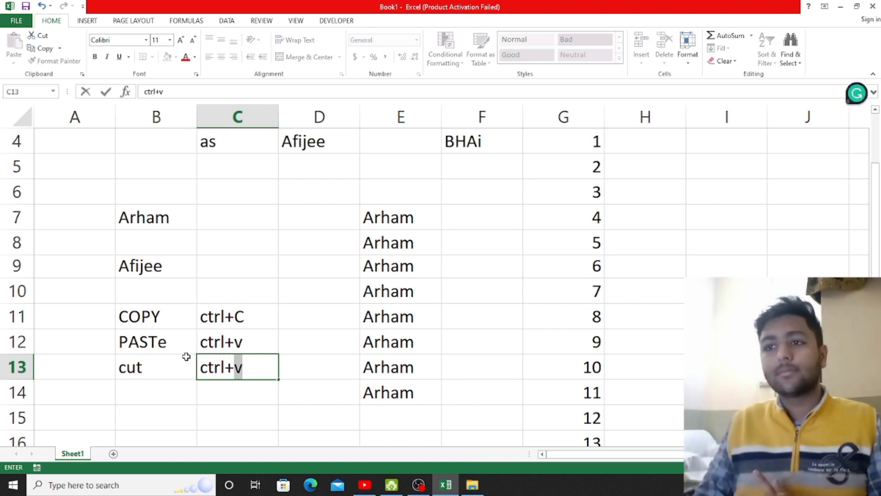
type("x")
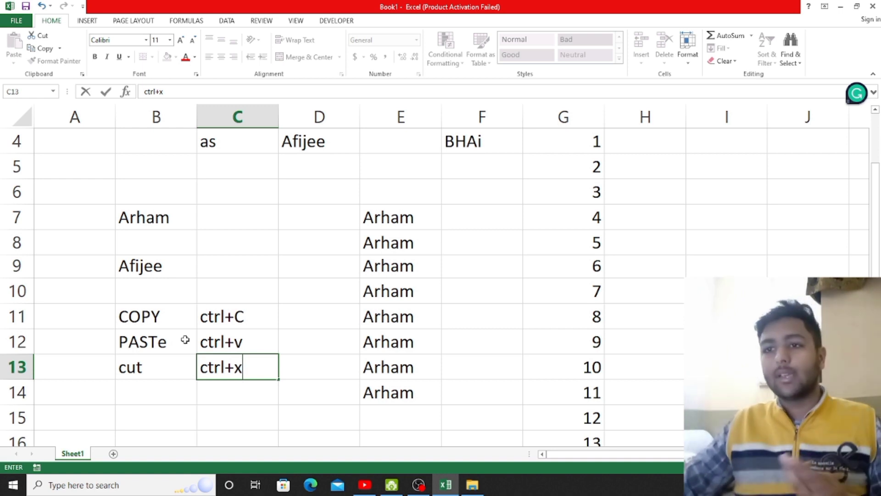
Fill the COPY cell B11 with yellow and the PASTe cell B12 with a dark blue theme colour.
left_click(177, 324)
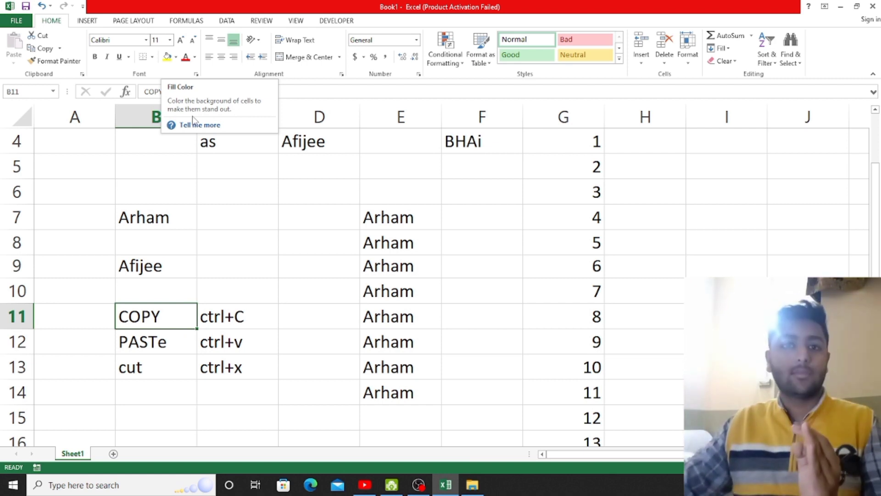
left_click(167, 56)
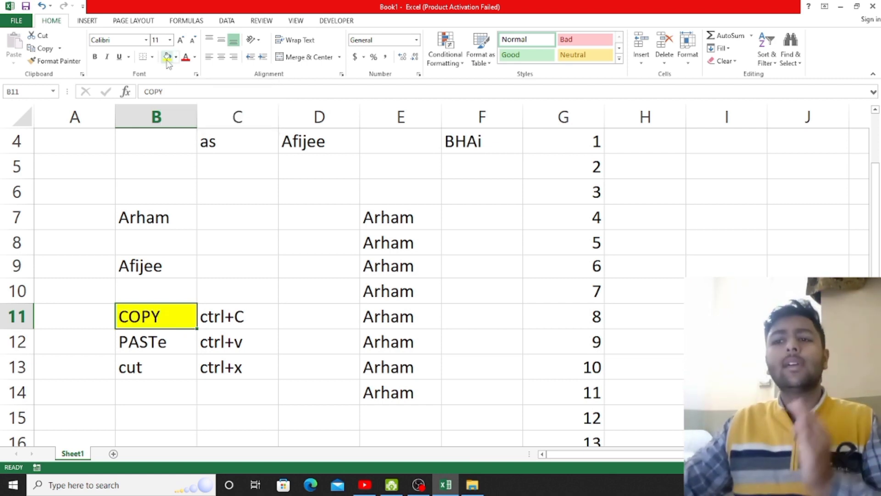
left_click(166, 340)
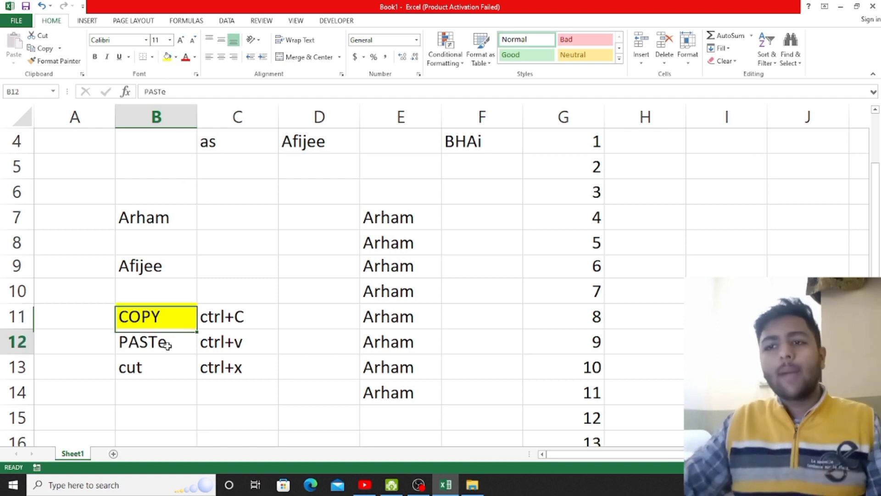
left_click(176, 56)
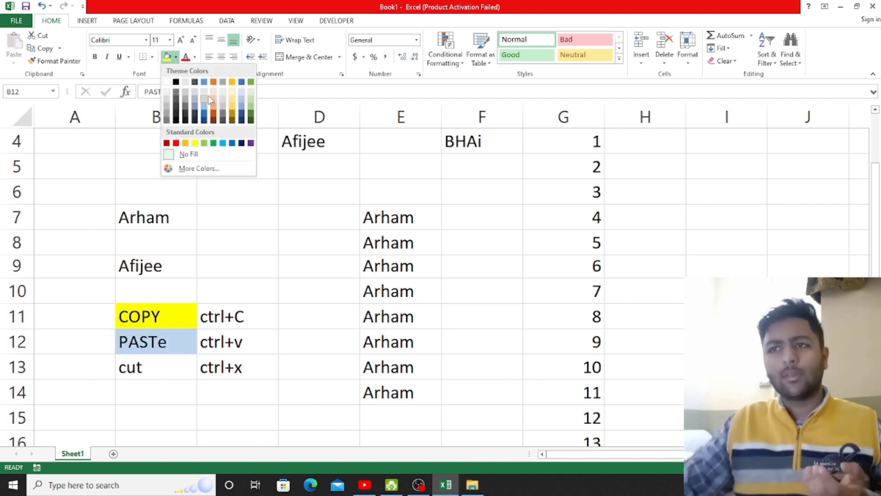
left_click(242, 114)
left_click(237, 118)
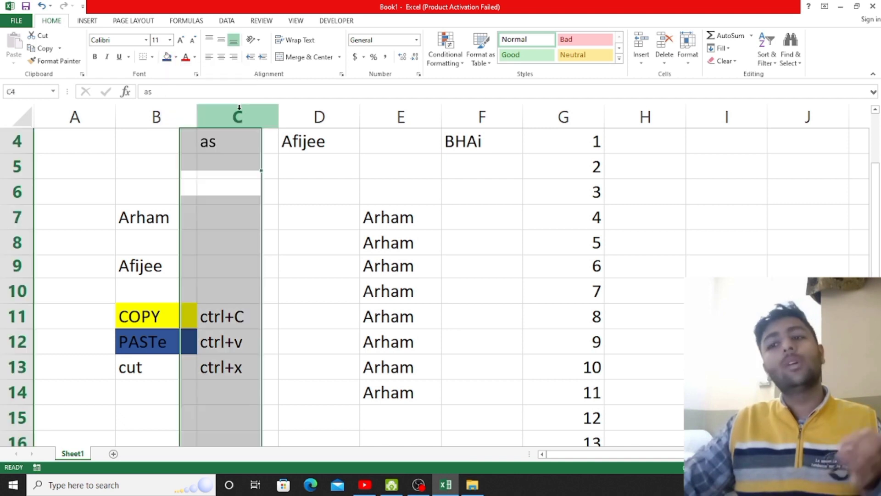
left_click(158, 188)
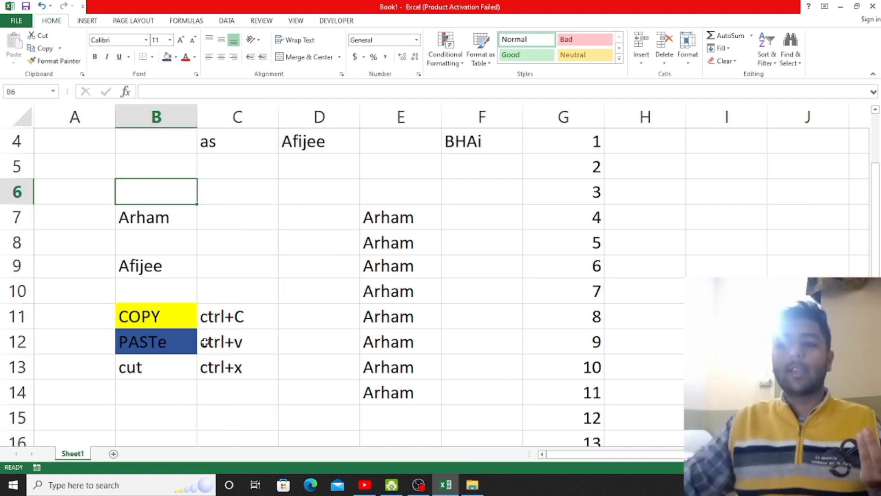
Fill the cut cell B13 with the standard green colour.
left_click(179, 378)
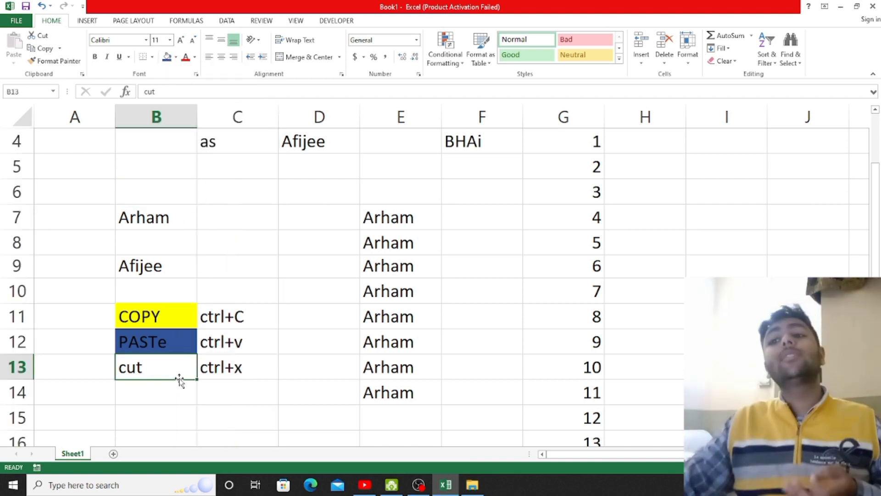
left_click(172, 57)
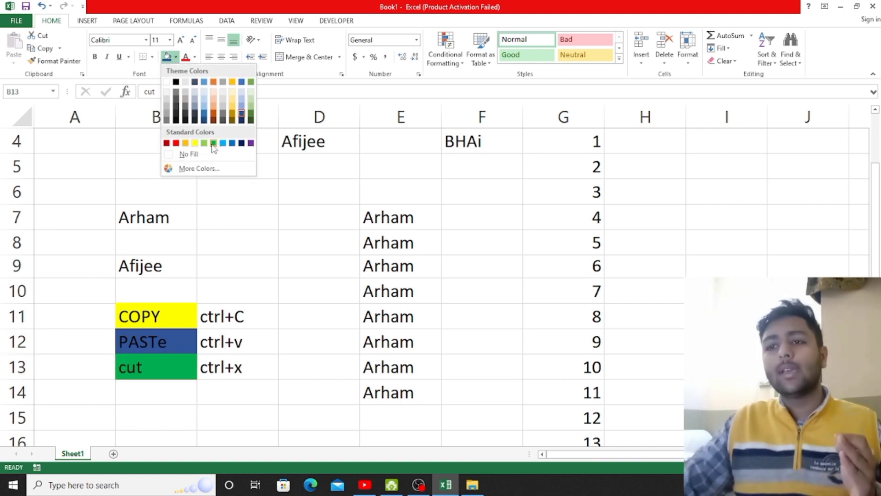
left_click(213, 143)
left_click(273, 217)
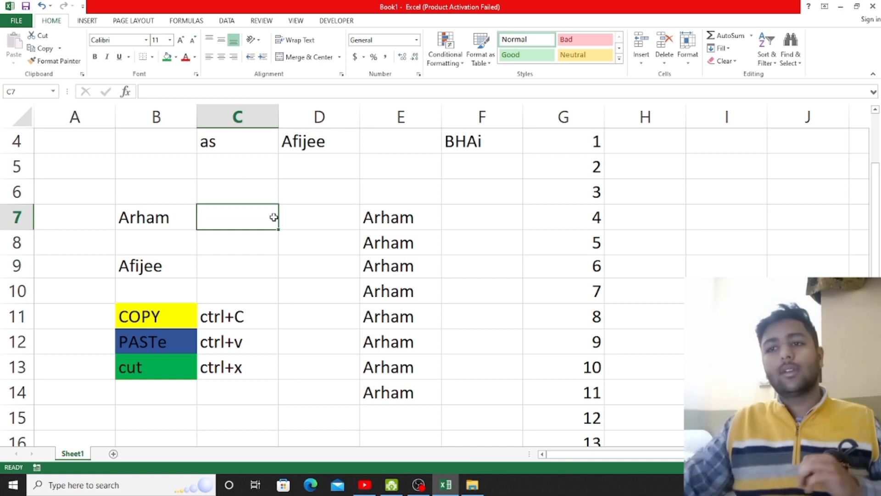
Change the font colour of the name in cell E7 to red.
left_click(224, 316)
left_click(405, 227)
left_click(453, 284)
left_click(420, 219)
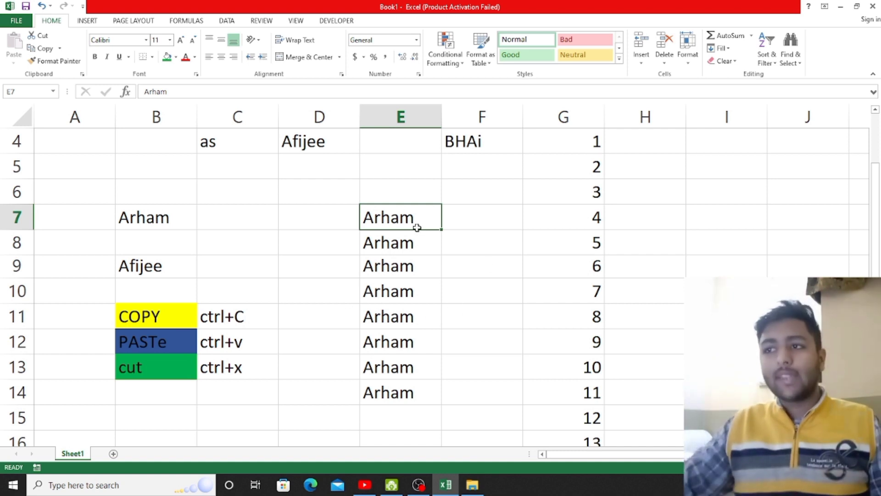
left_click(185, 63)
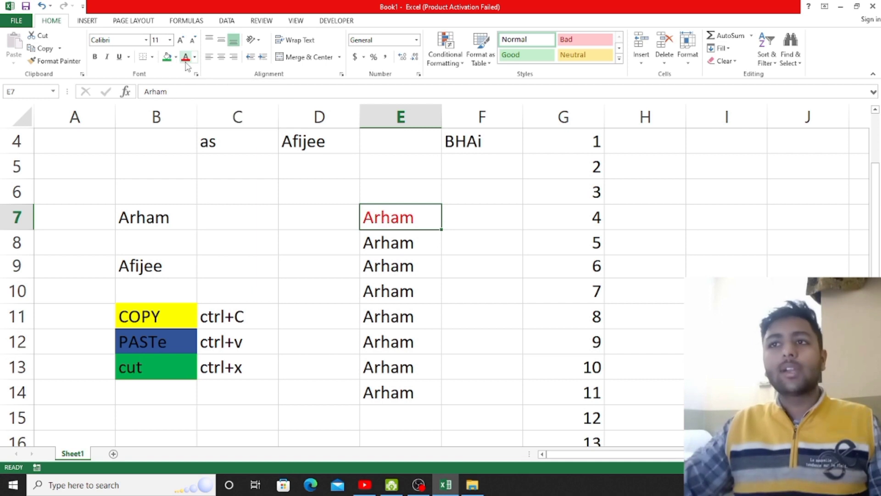
Change the font colour of the name in cell E10 to a blue theme colour.
left_click(409, 285)
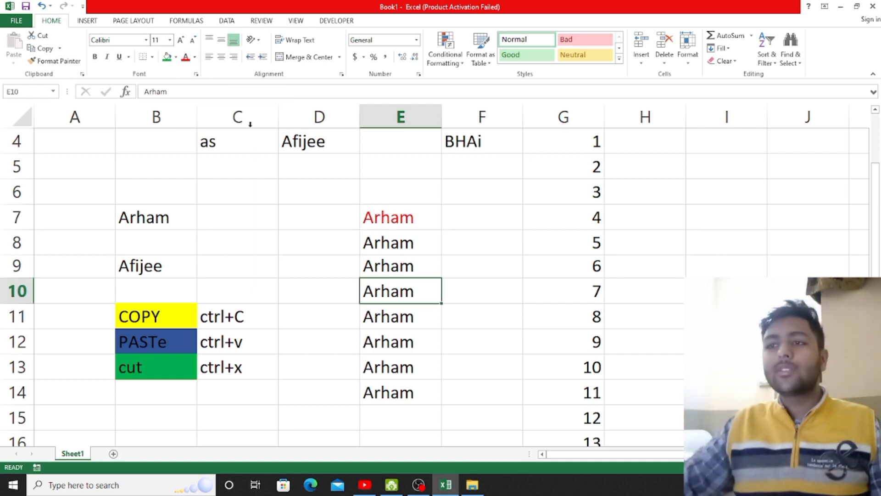
left_click(195, 57)
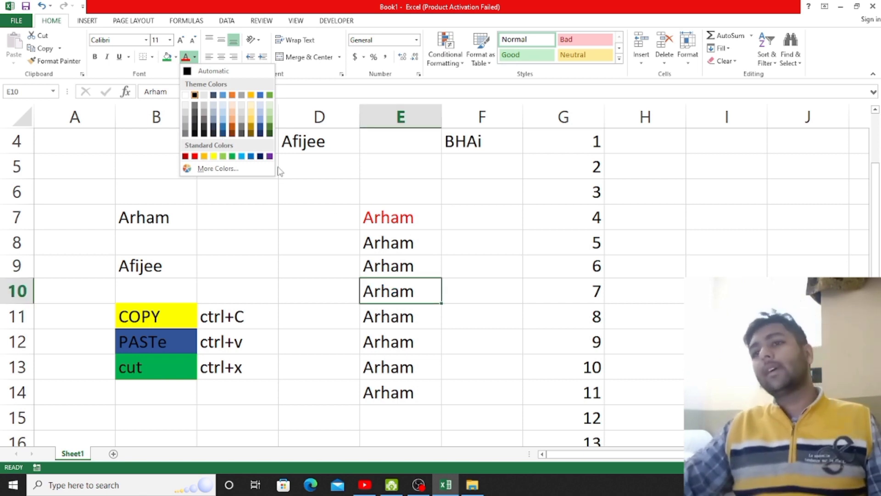
left_click(224, 128)
left_click(509, 214)
left_click(455, 357)
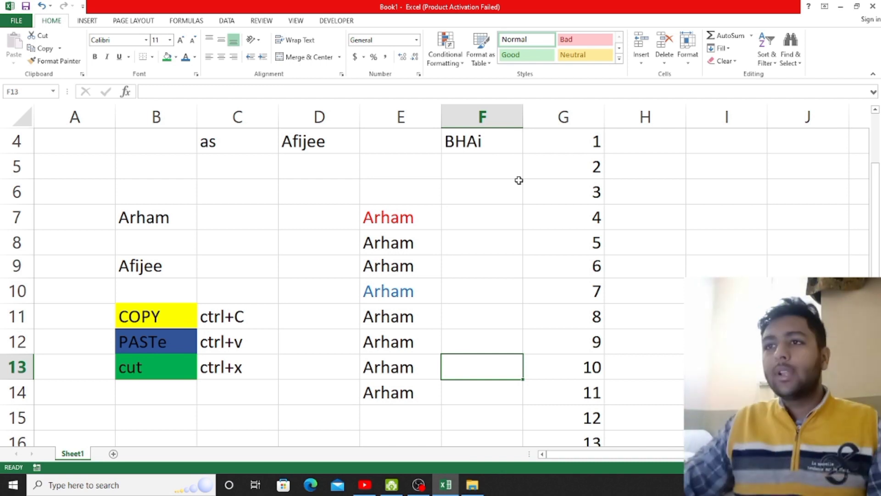
Apply All Borders to the list of names in cells E7 to E14.
left_click(402, 218)
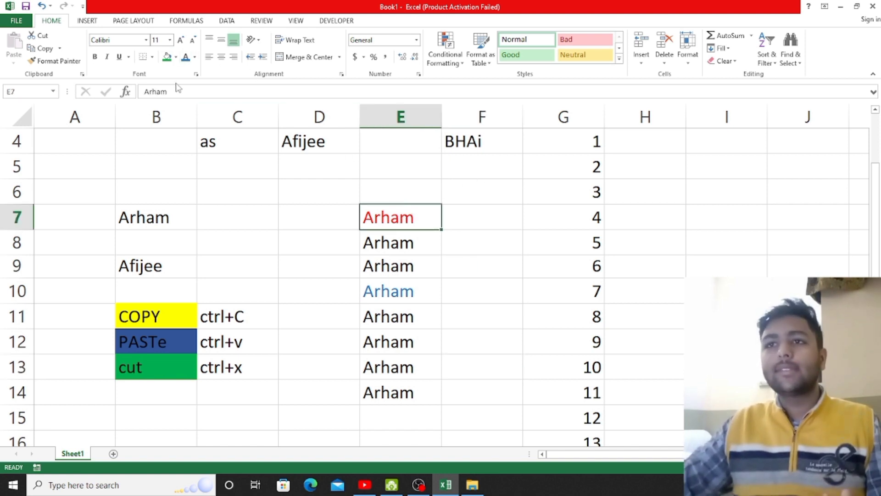
left_click(395, 366, "shift")
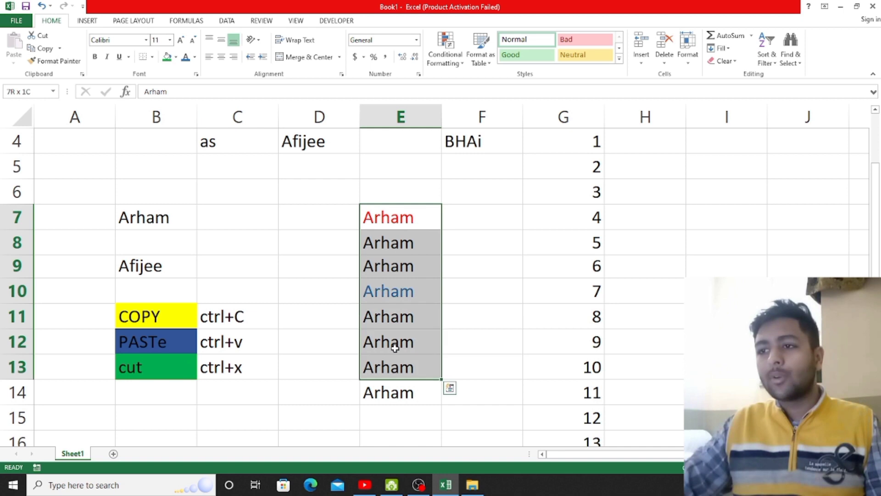
left_click(438, 395, "shift")
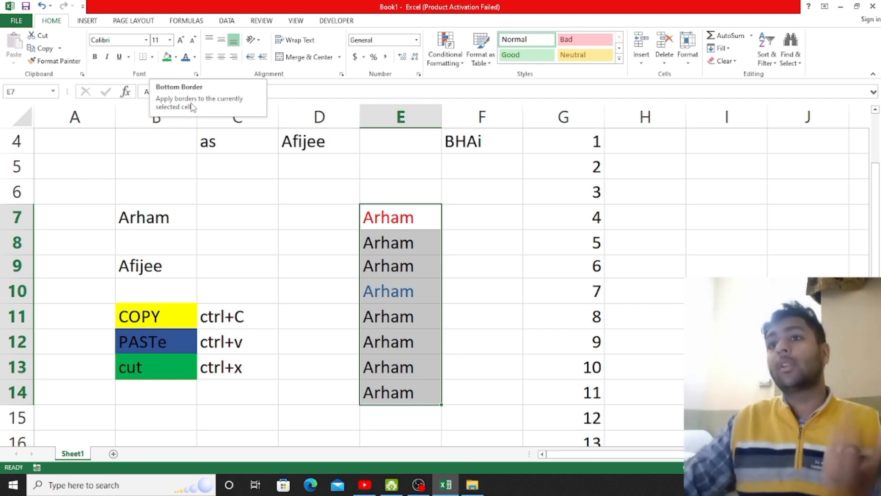
left_click(152, 57)
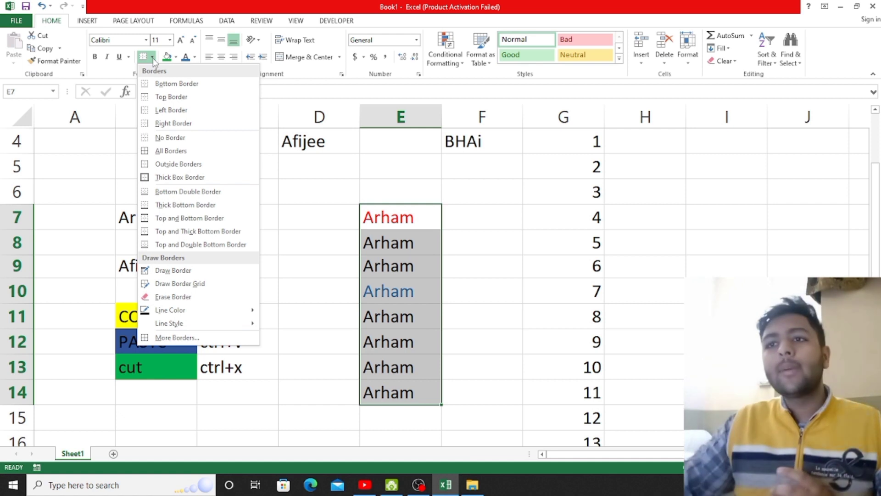
left_click(174, 151)
left_click(483, 266)
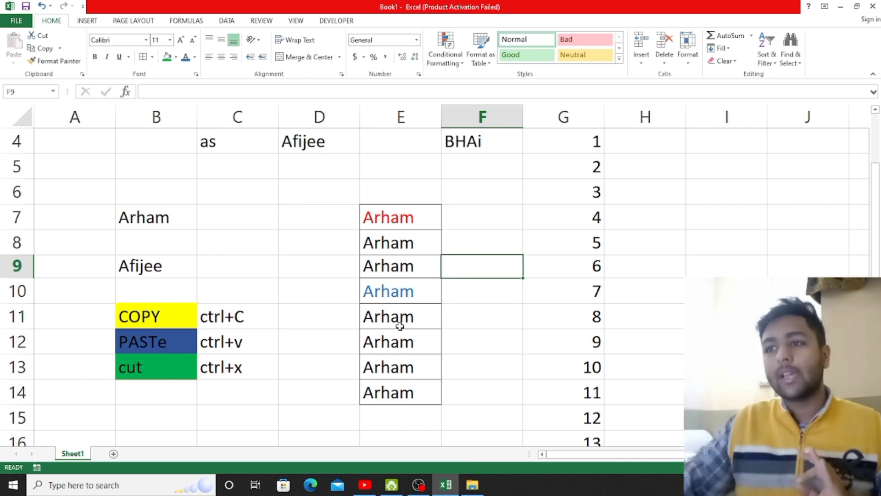
Apply a Thick Box Border around cells C4 and D4.
left_click(600, 145)
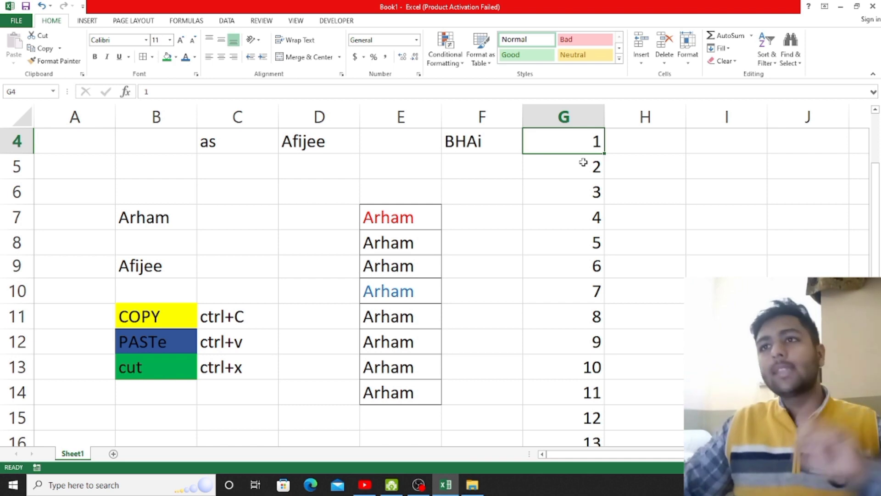
left_click(292, 145)
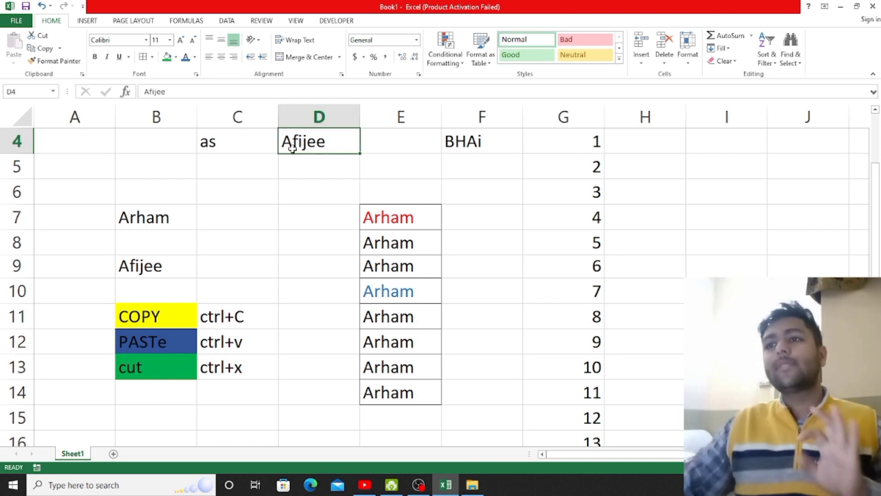
left_click(262, 142)
left_click(333, 140, "shift")
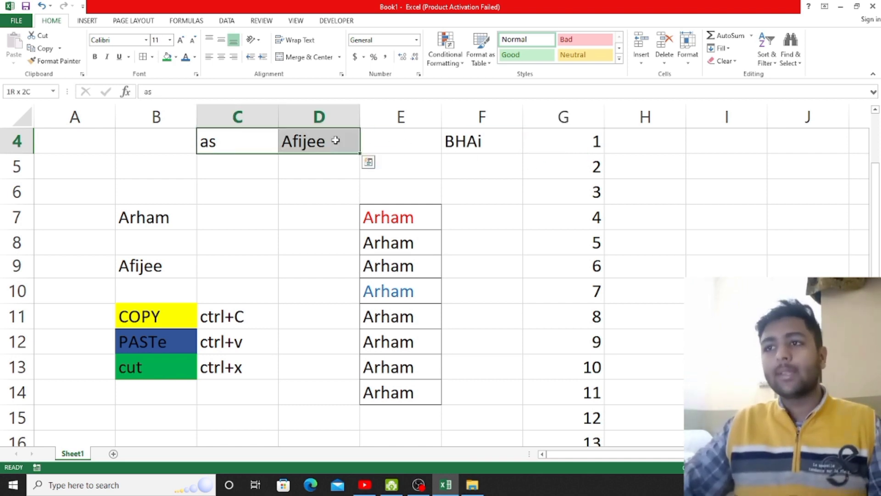
left_click(152, 57)
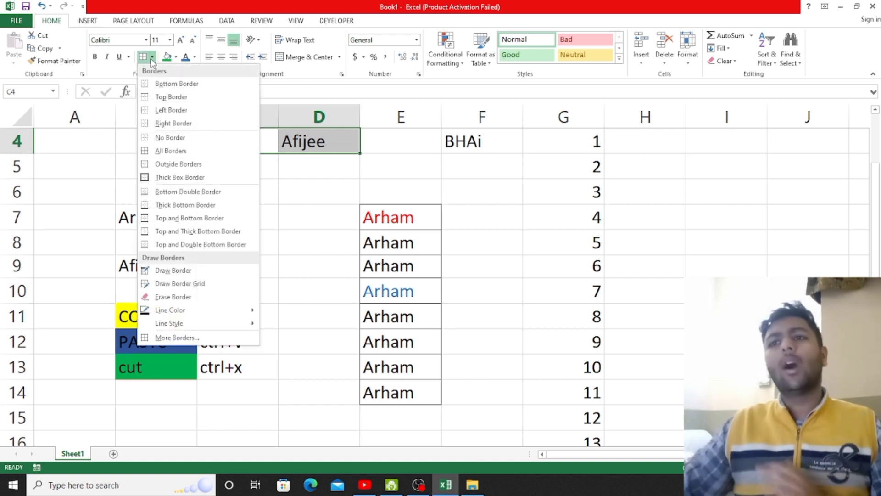
left_click(181, 178)
left_click(220, 190)
Apply a Thick Box Border around cell F4.
scroll(319, 169, "up", 1)
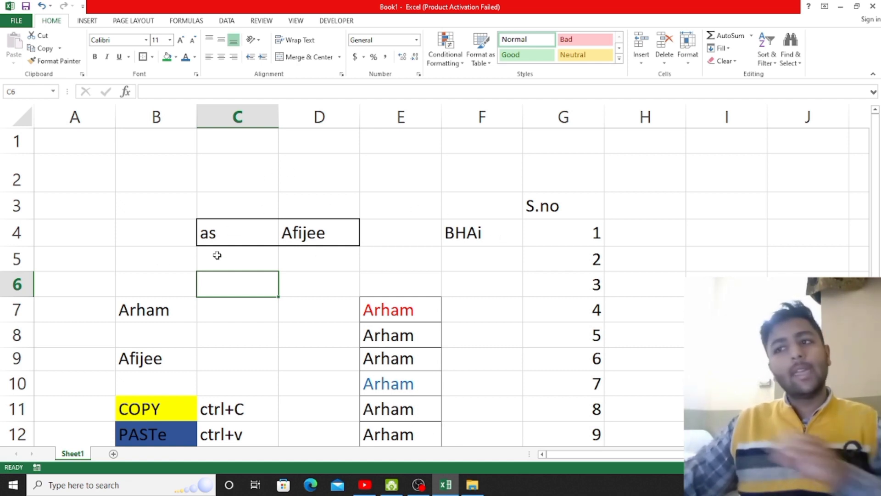
left_click(493, 234)
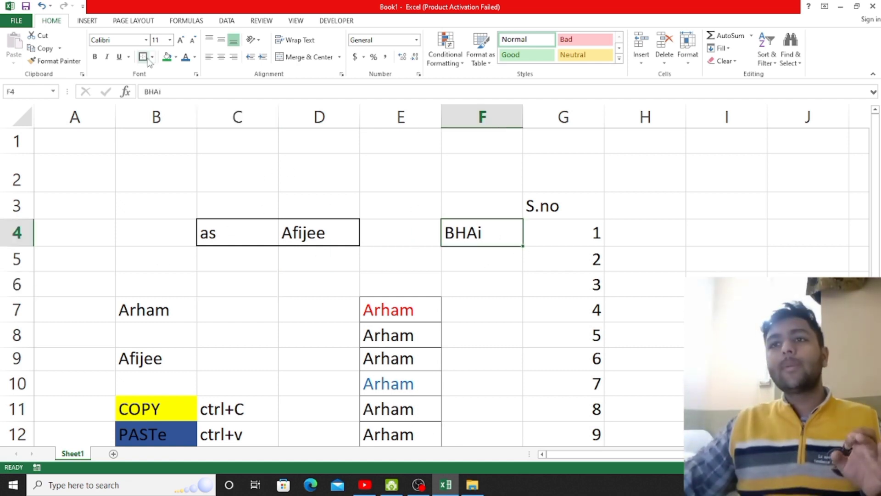
left_click(517, 323)
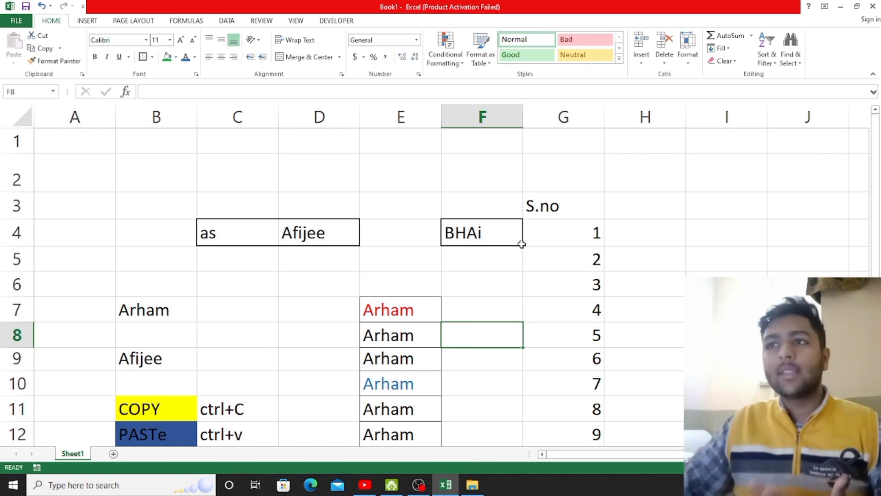
scroll(560, 270, "down", 2)
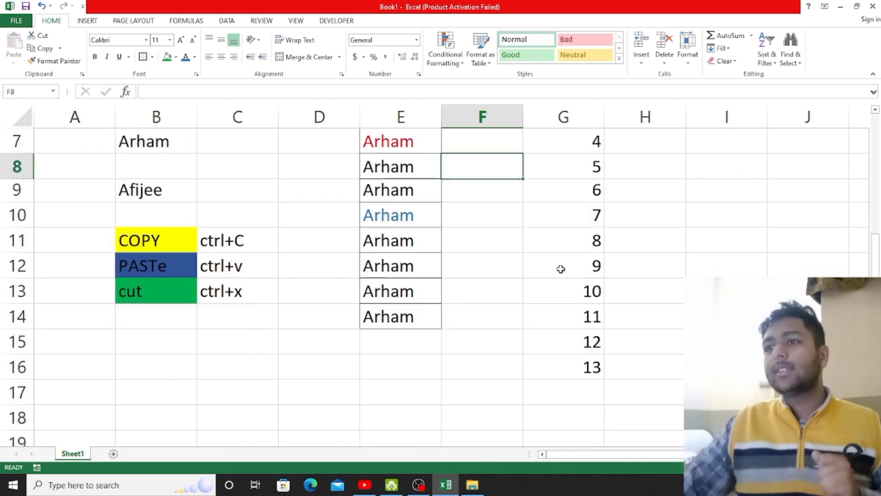
scroll(560, 270, "up", 1)
left_click(425, 220)
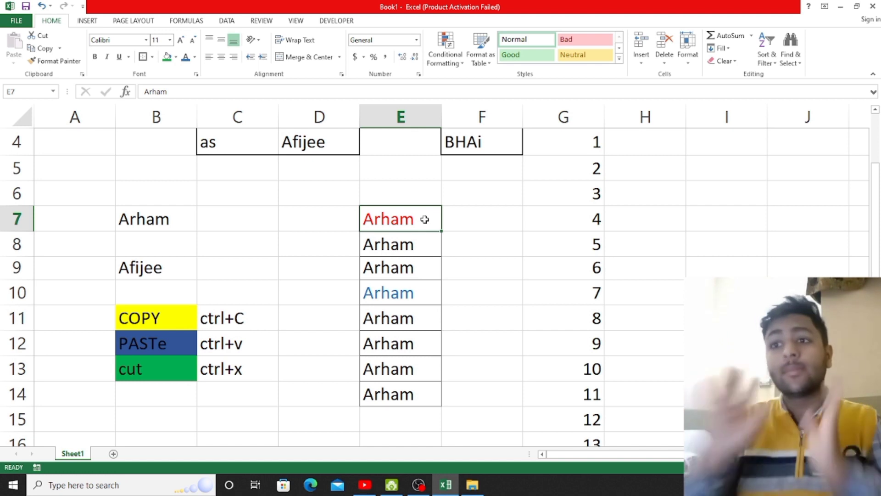
Merge and center cells B1 to F2 and apply a Thick Box Border around the merged cell.
scroll(424, 220, "up", 1)
scroll(424, 219, "up", 1)
left_click(186, 148)
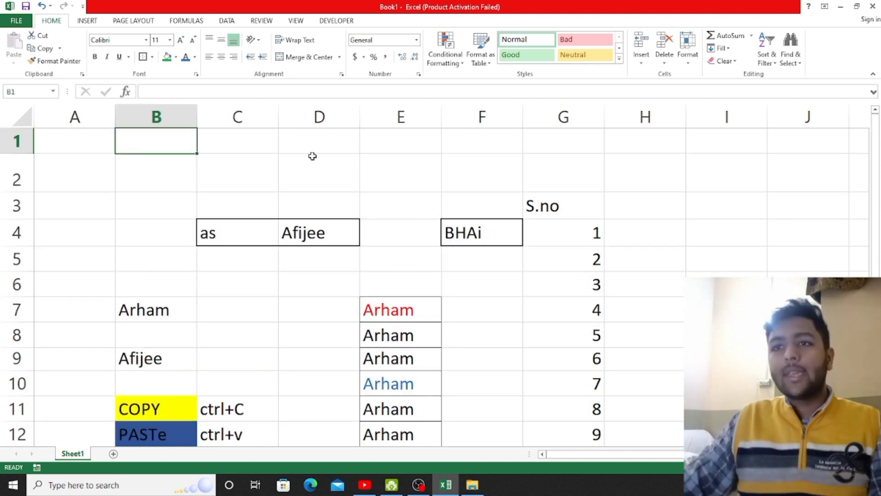
left_click(517, 176, "shift")
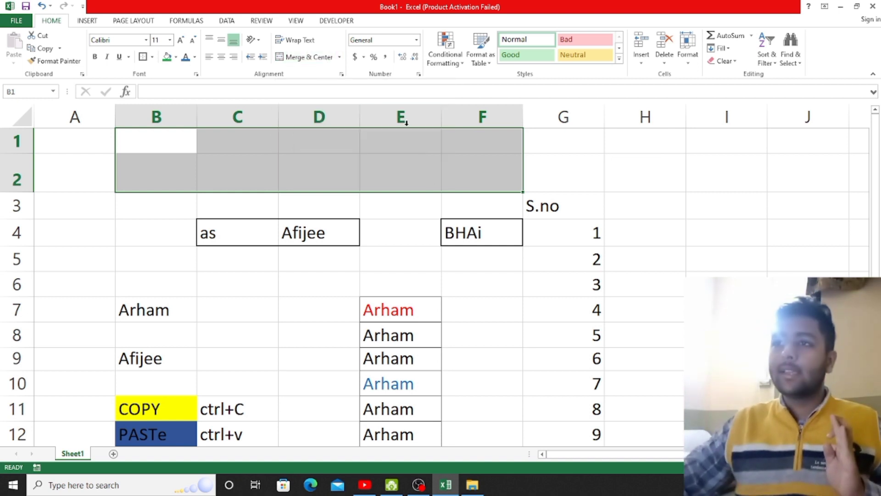
left_click(305, 56)
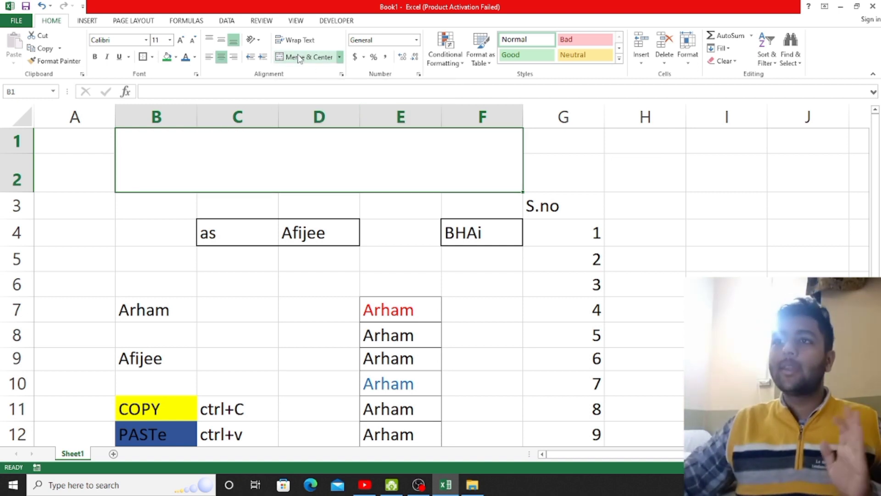
left_click(694, 232)
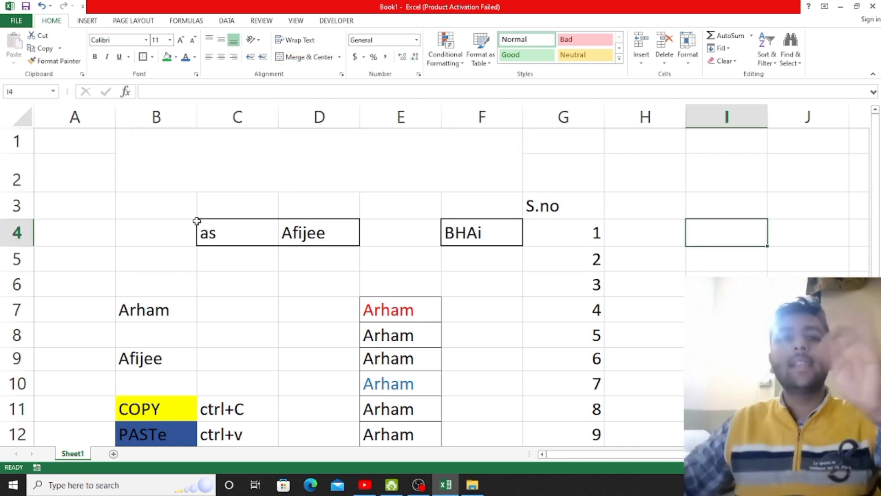
left_click(242, 171)
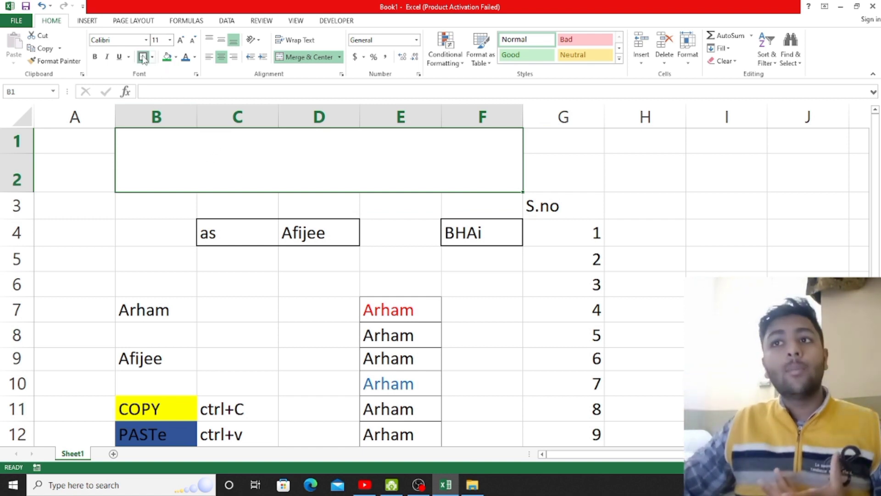
left_click(212, 211)
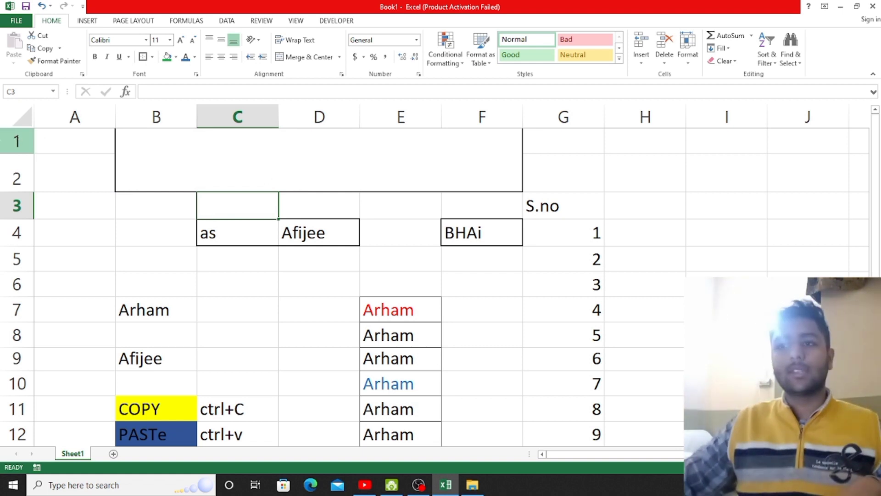
Enter the heading text "Subscribe" in the merged cell spanning B1 to F2.
right_click(30, 141)
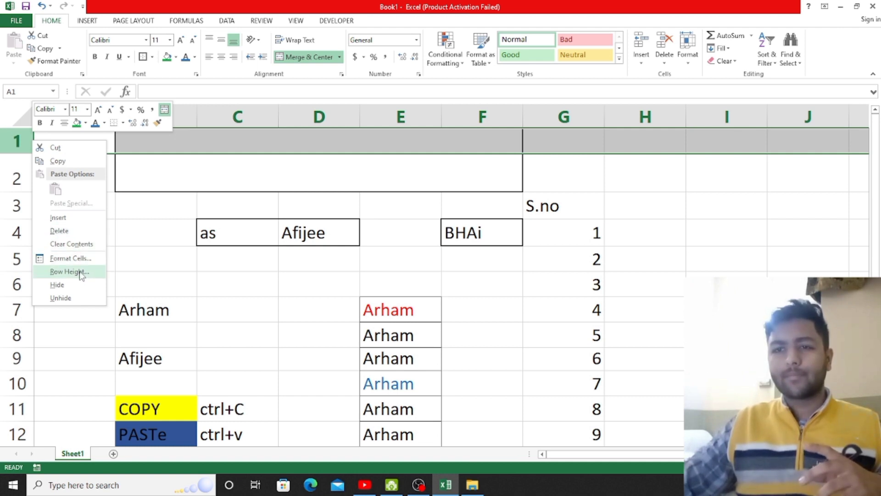
left_click(153, 250)
left_click(237, 158)
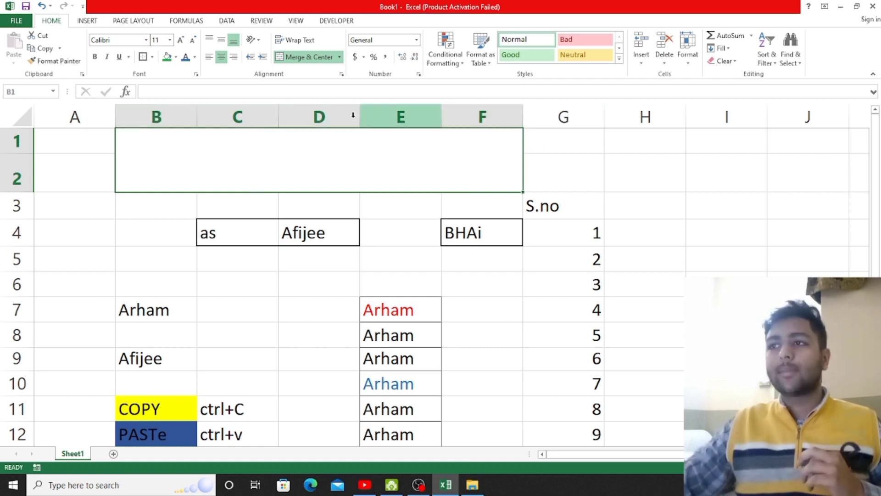
double_click(274, 162)
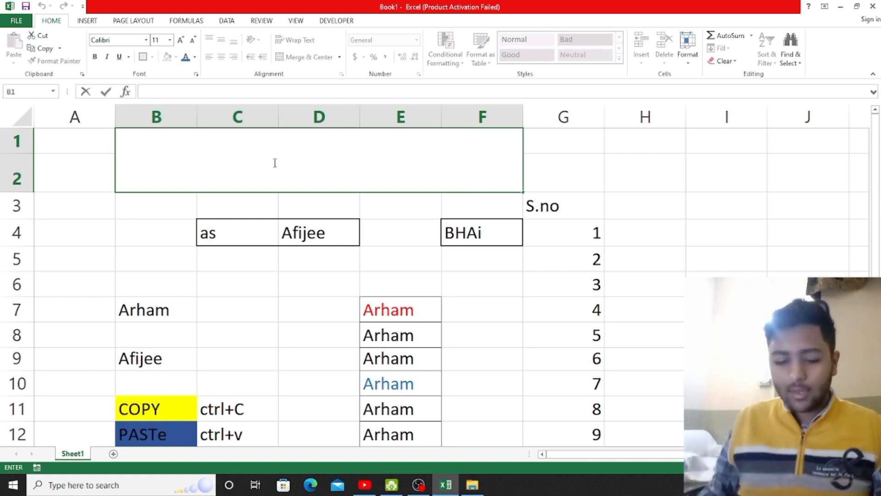
type("Subscribe")
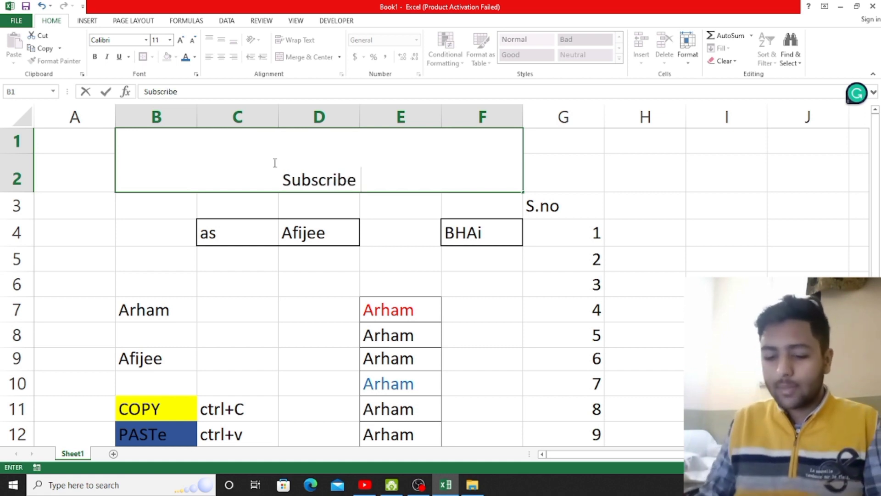
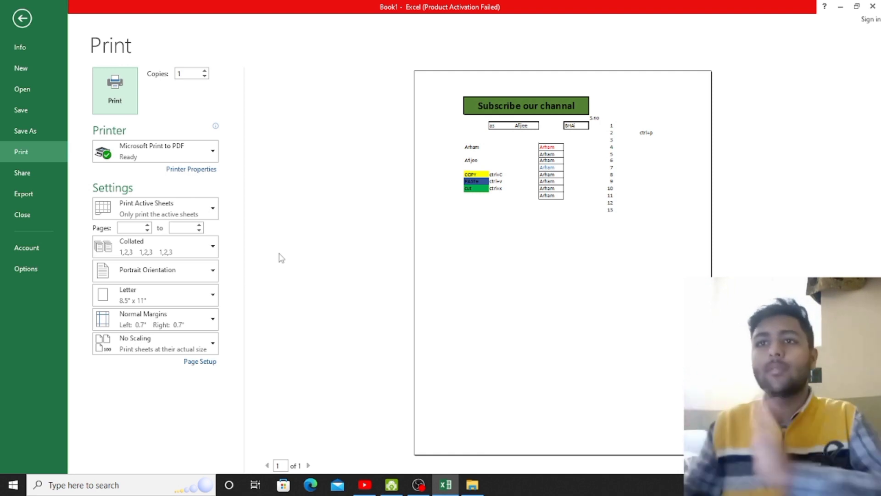
Leave the print preview and return to an empty cell on the worksheet.
left_click(23, 18)
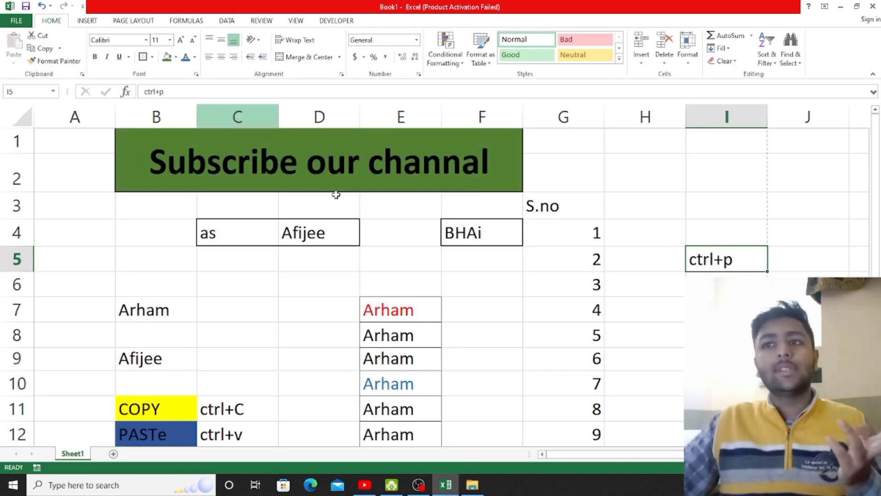
left_click(463, 271)
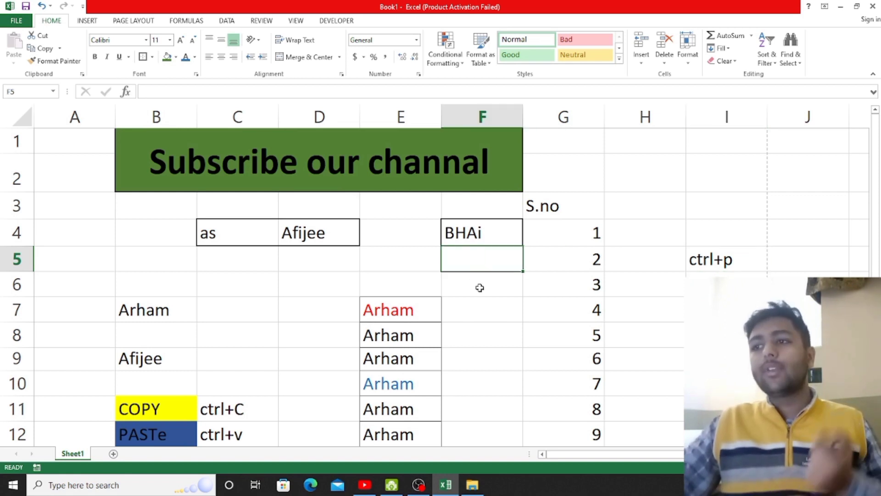
left_click(479, 287)
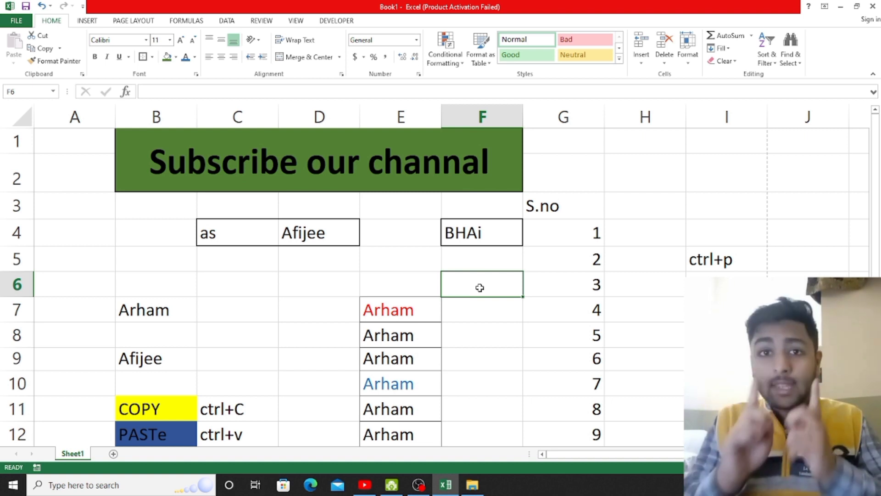
Enter the label "save" in cell C29, below the existing data.
scroll(479, 288, "down", 8)
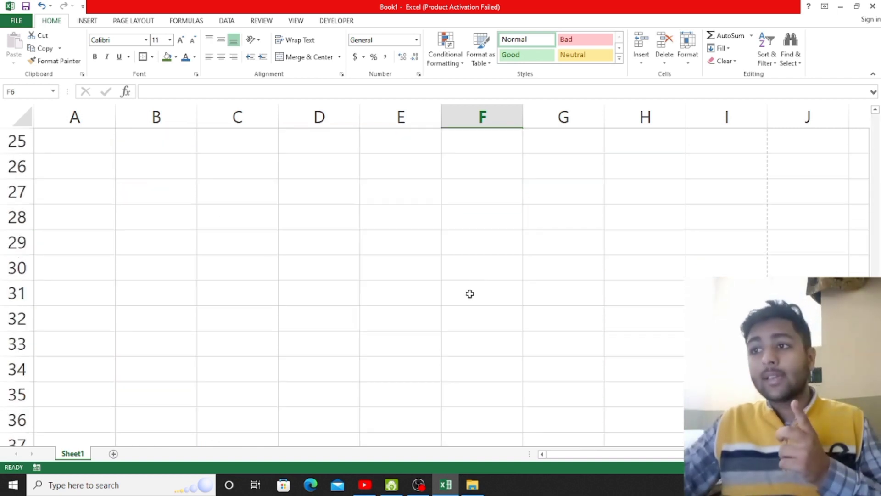
left_click(249, 250)
left_click(249, 250)
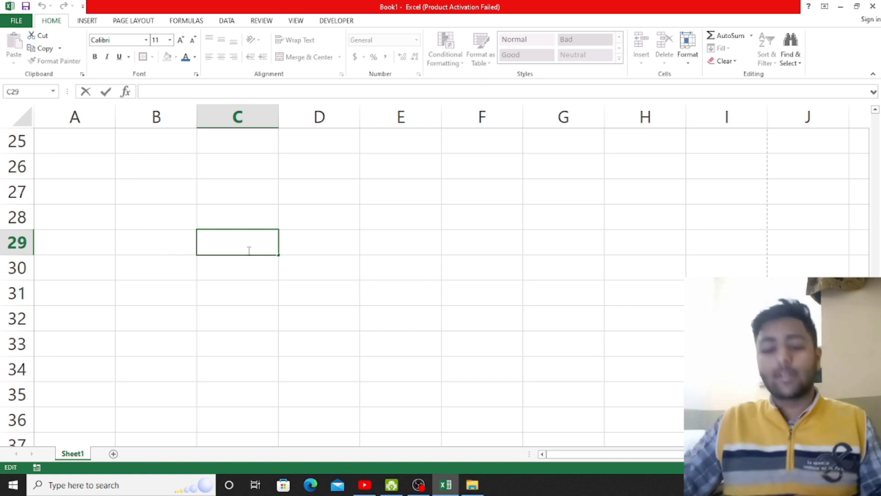
type("save")
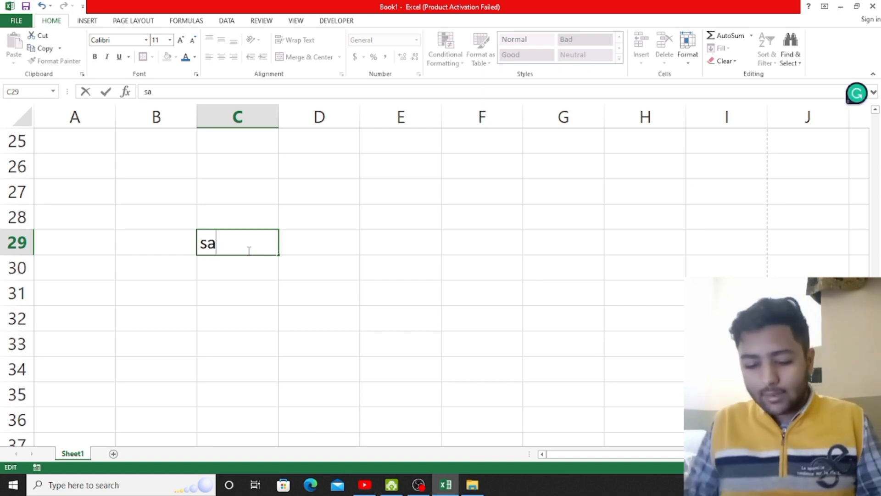
key("Return")
Enter the shortcut text "ctrl+s" in cell D29 beside the save label.
key("Right")
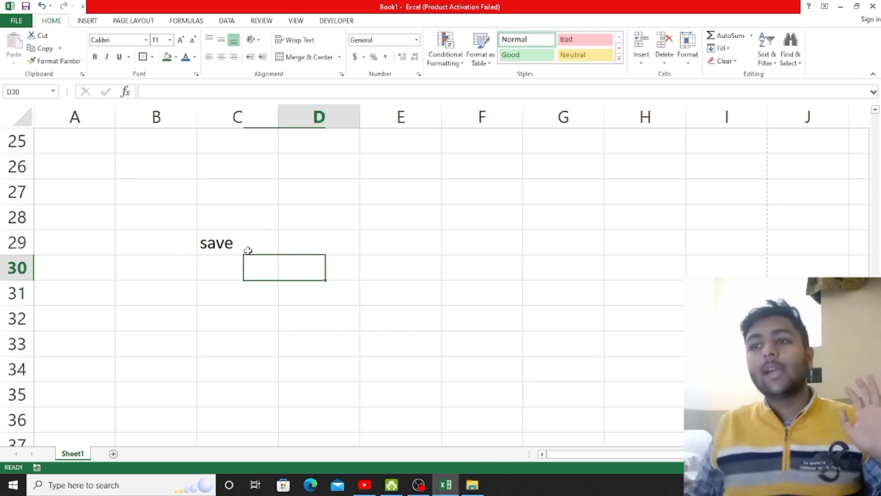
key("Up")
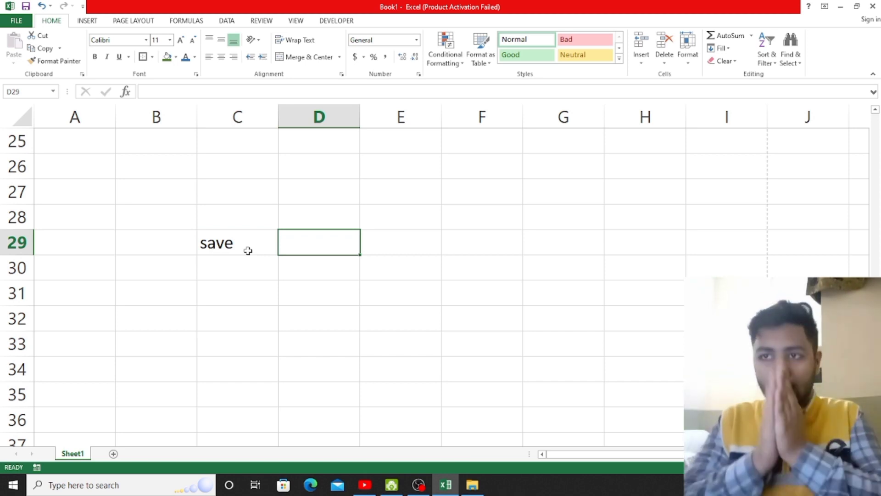
type("ctr")
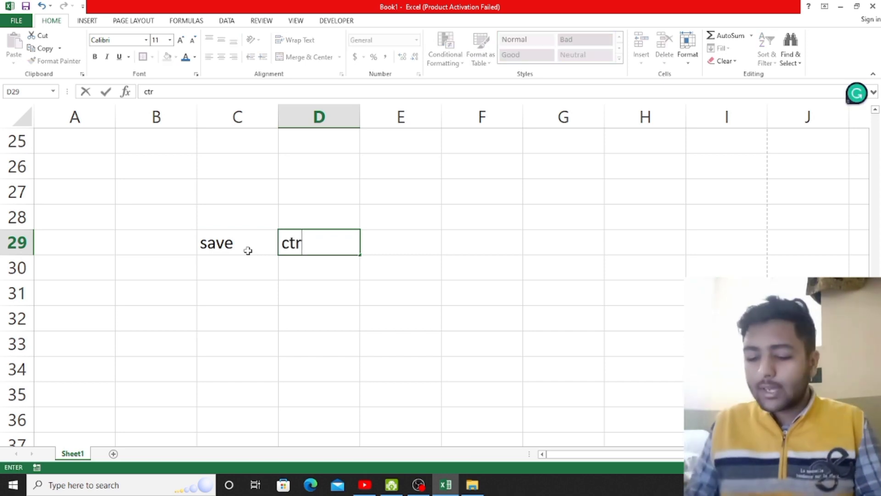
type("l+s")
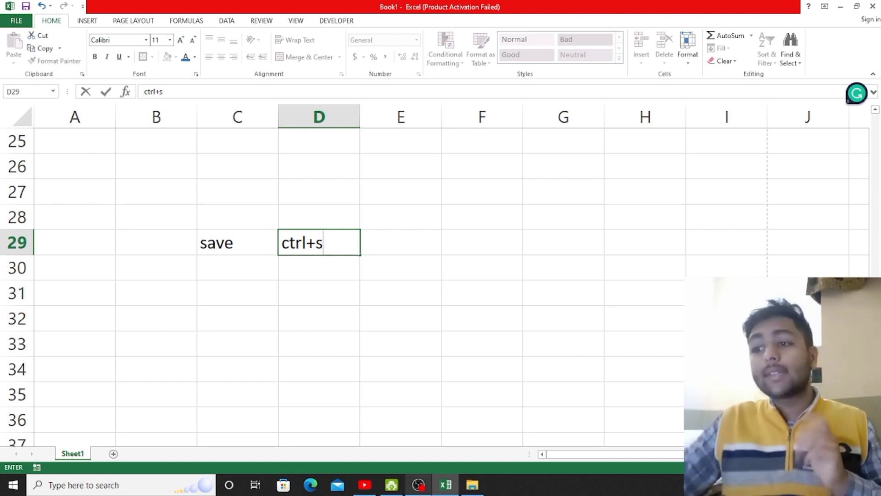
left_click(419, 484)
left_click(419, 485)
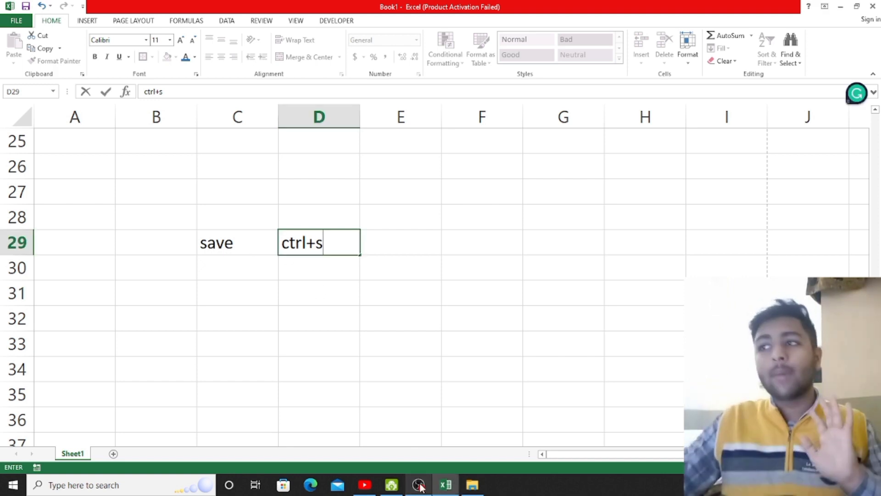
left_click(407, 380)
Fill the save label cell C29 with green.
left_click(223, 234)
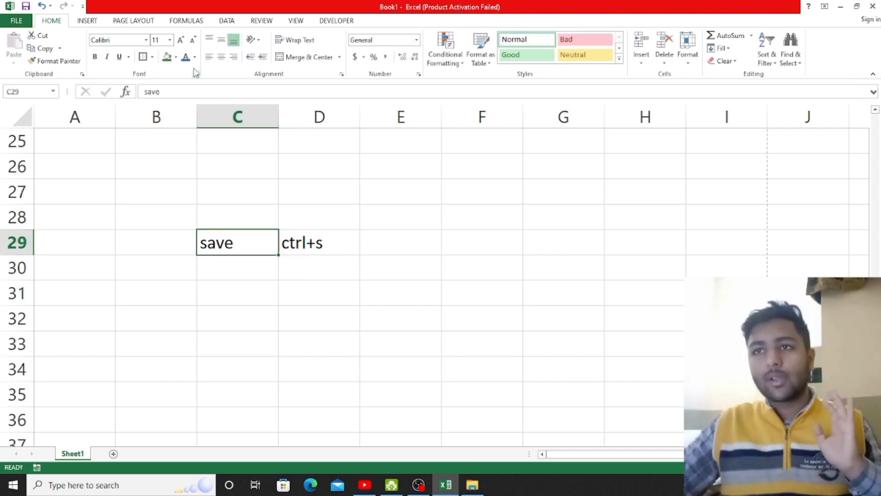
left_click(167, 57)
left_click(395, 307)
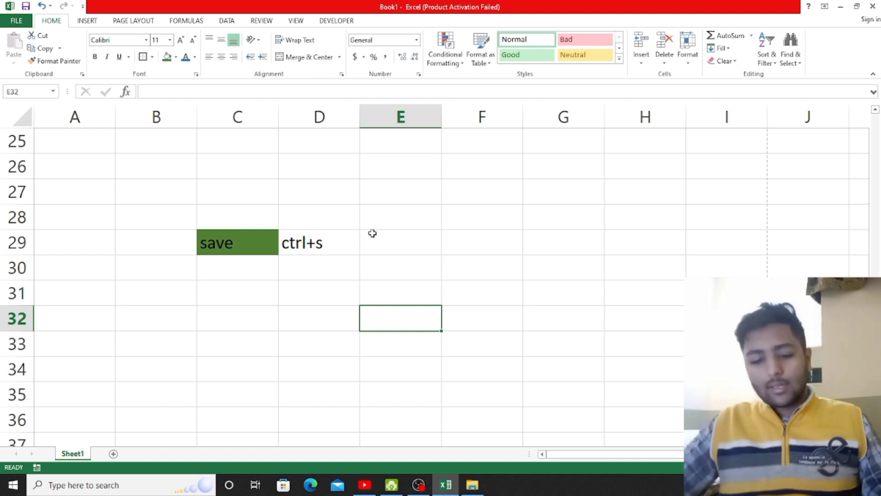
Start saving the workbook to the computer and choose the Downloads folder as its location.
key("ctrl+s")
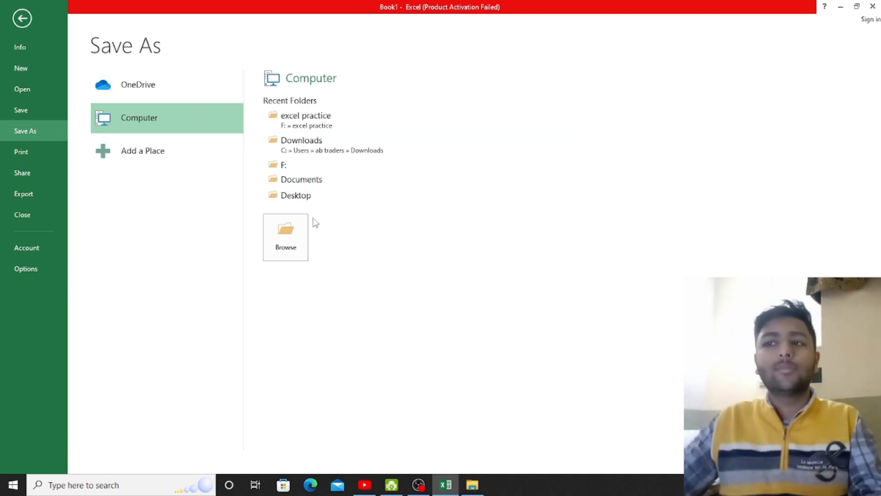
left_click(305, 235)
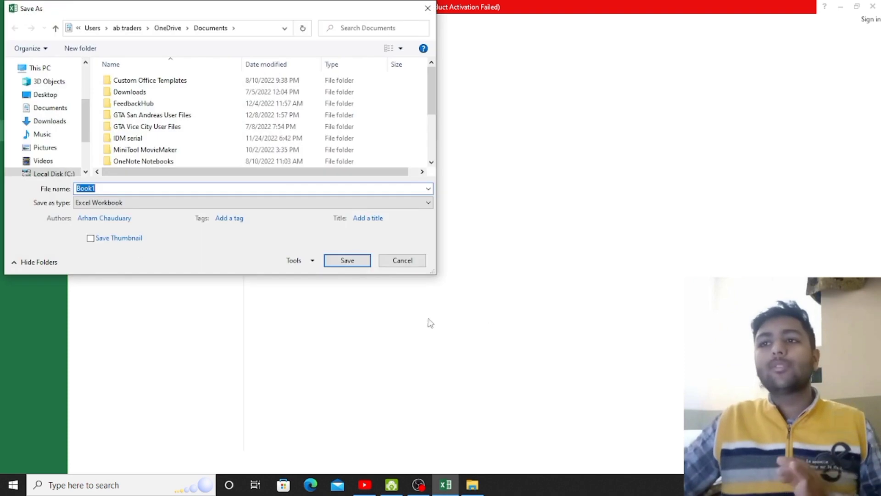
left_click(36, 121)
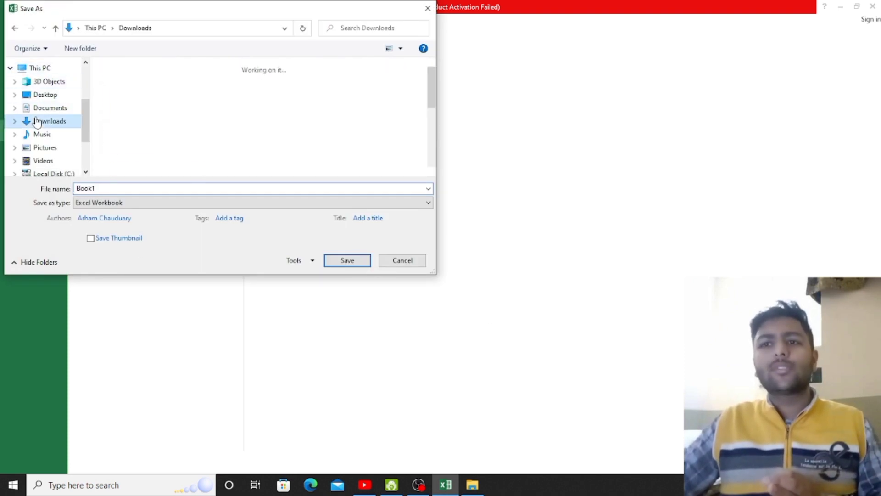
mouse_move(458, 489)
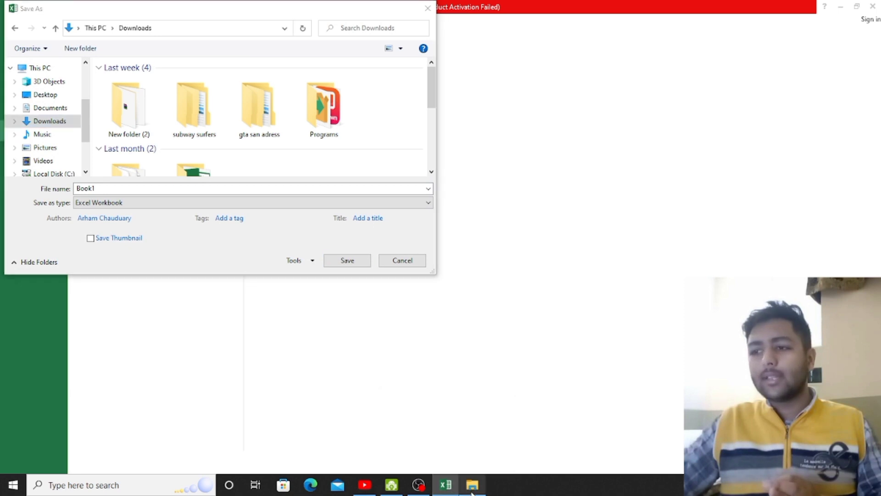
left_click(472, 491)
left_click(445, 485)
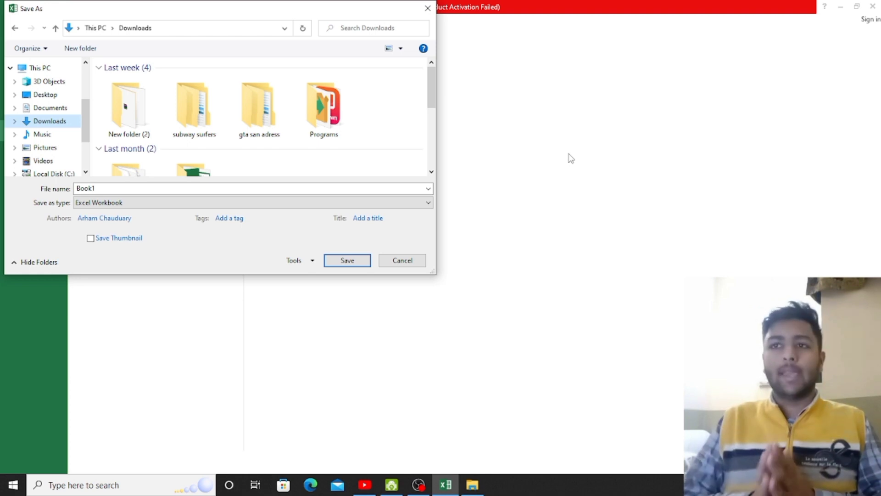
Name the workbook "subscribechannal" and save it as an Excel Workbook in the Downloads folder.
double_click(135, 191)
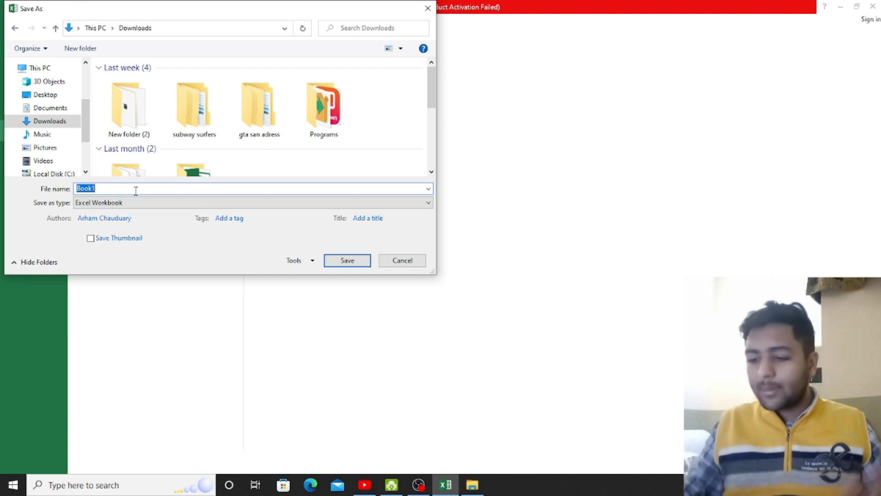
key("BackSpace")
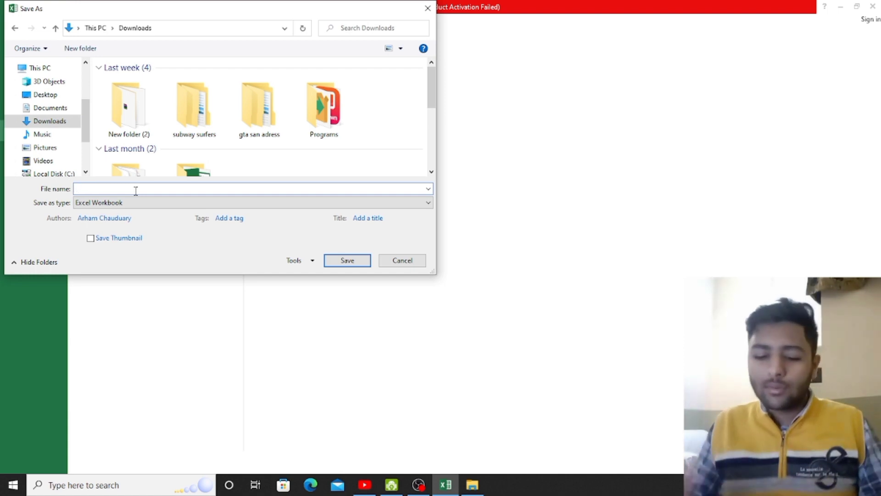
type("subscri")
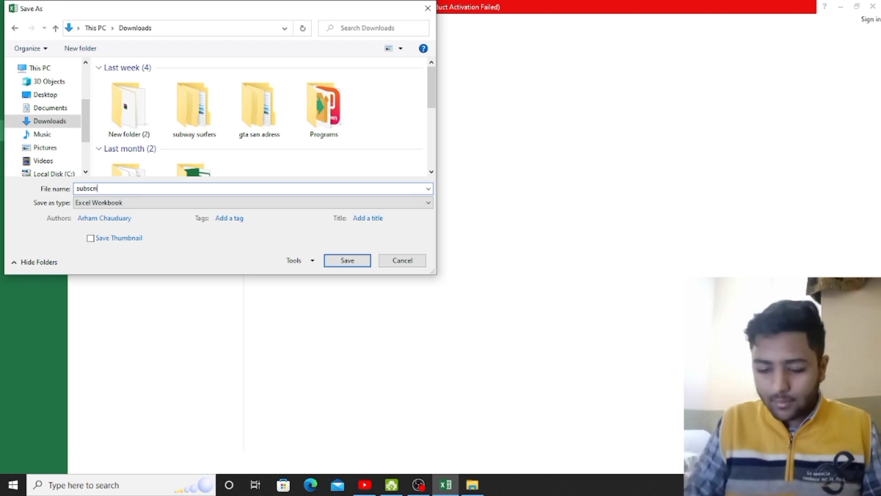
type("bechannal")
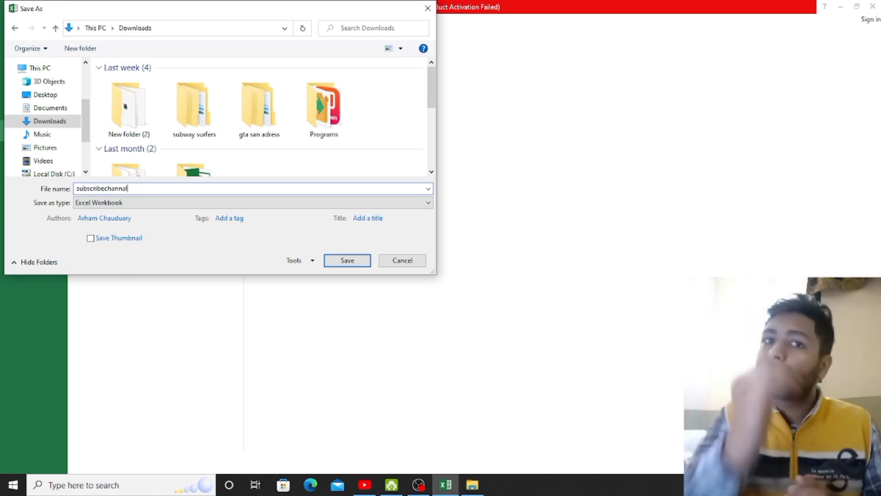
left_click(353, 259)
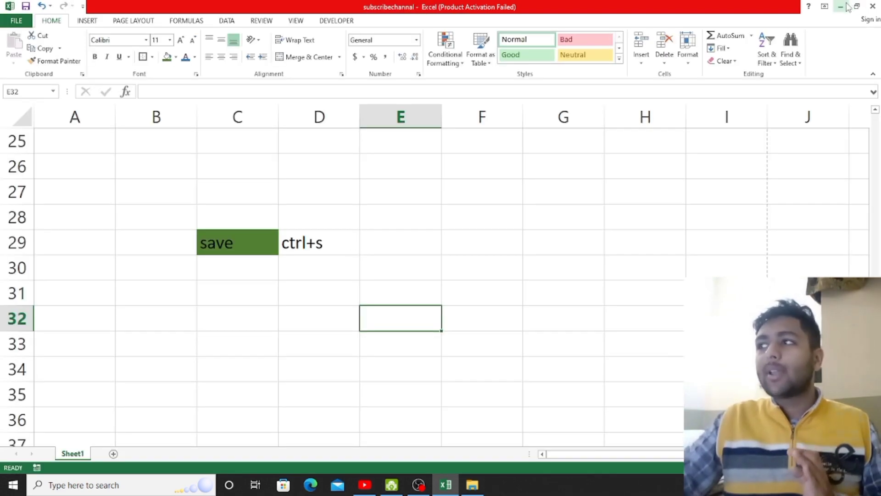
Switch to File Explorer, dismiss the device message and browse from This PC to the Desktop folder to check its files.
left_click(844, 6)
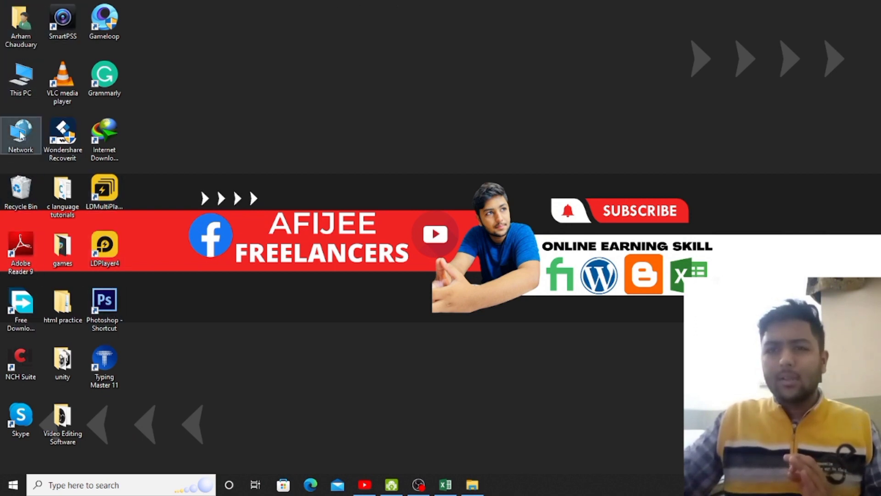
double_click(21, 78)
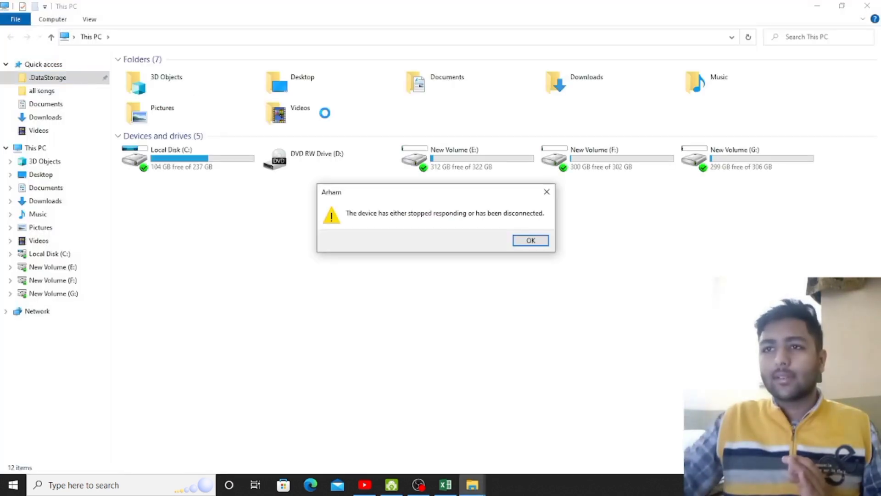
left_click(546, 192)
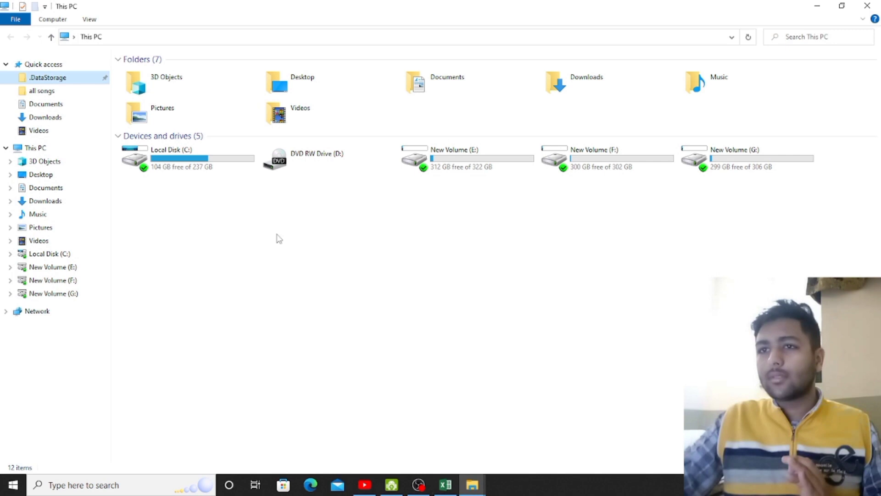
left_click(442, 490)
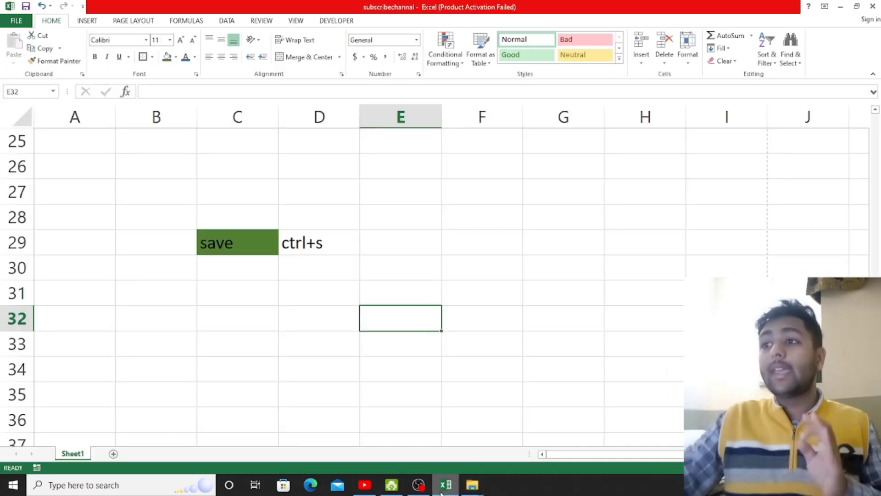
left_click(442, 490)
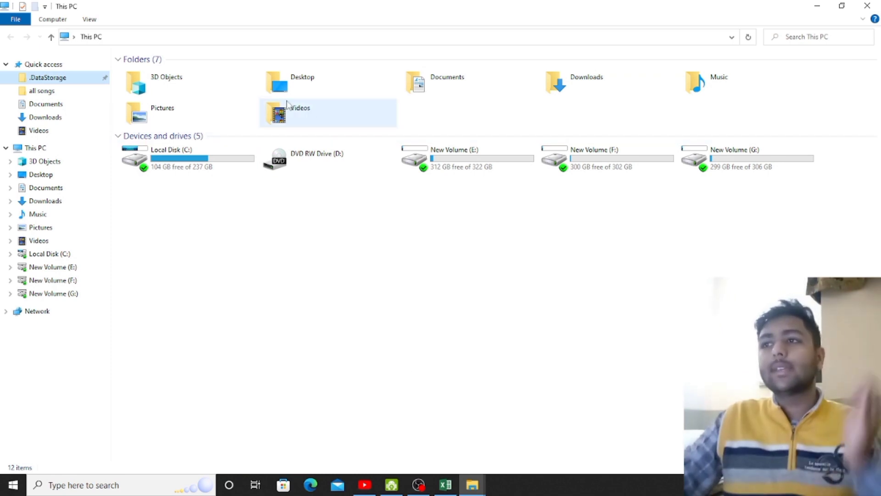
double_click(332, 80)
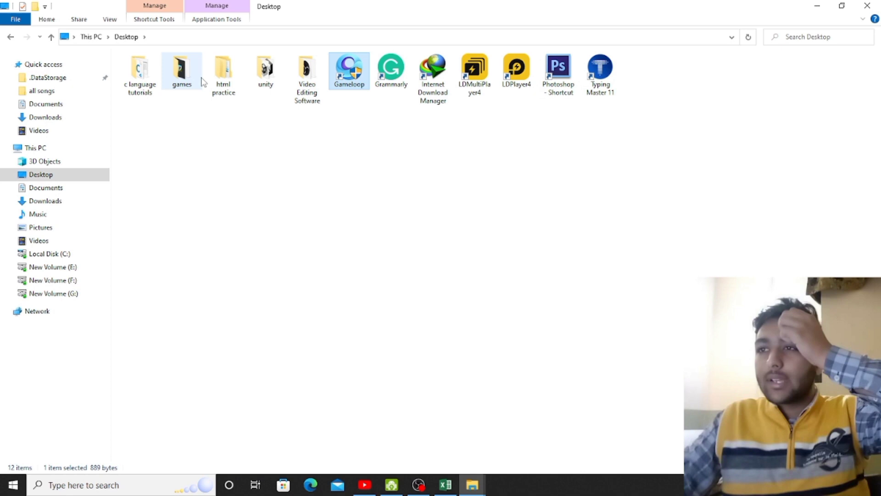
Return to Excel and save a copy of the workbook to the Desktop folder under the same name, subscribechannal.
left_click(448, 485)
left_click(373, 174)
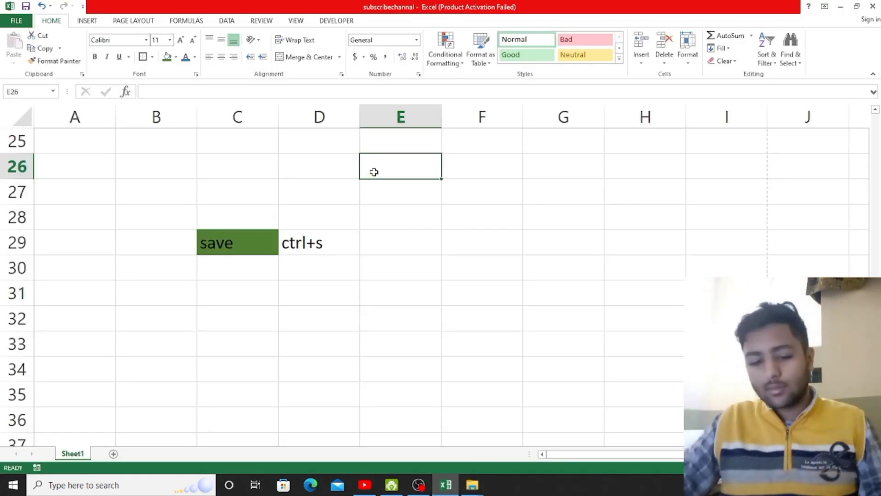
left_click(16, 20)
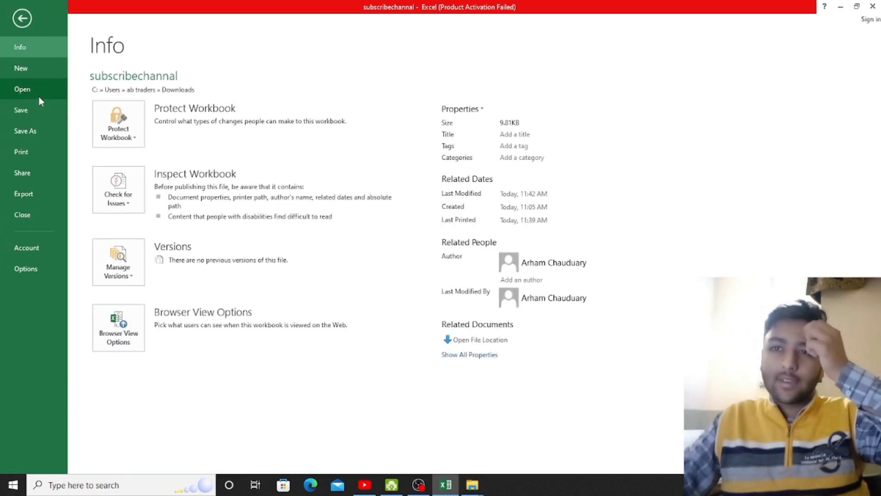
left_click(36, 125)
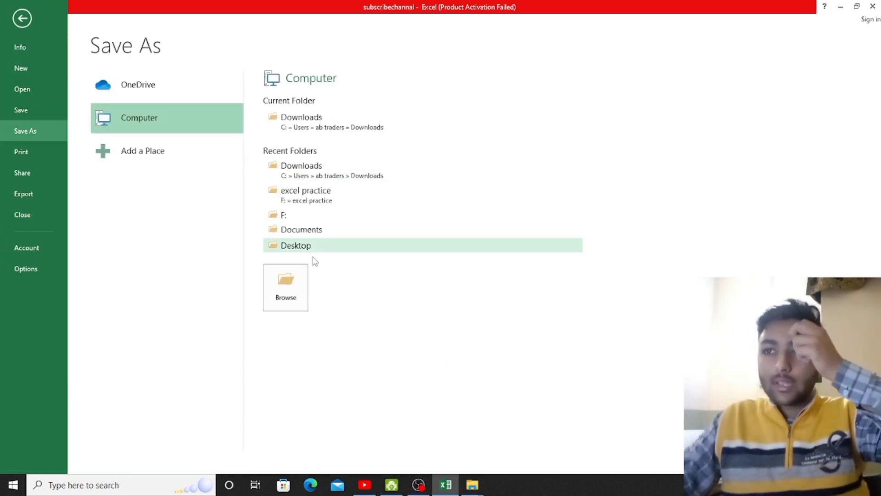
left_click(303, 288)
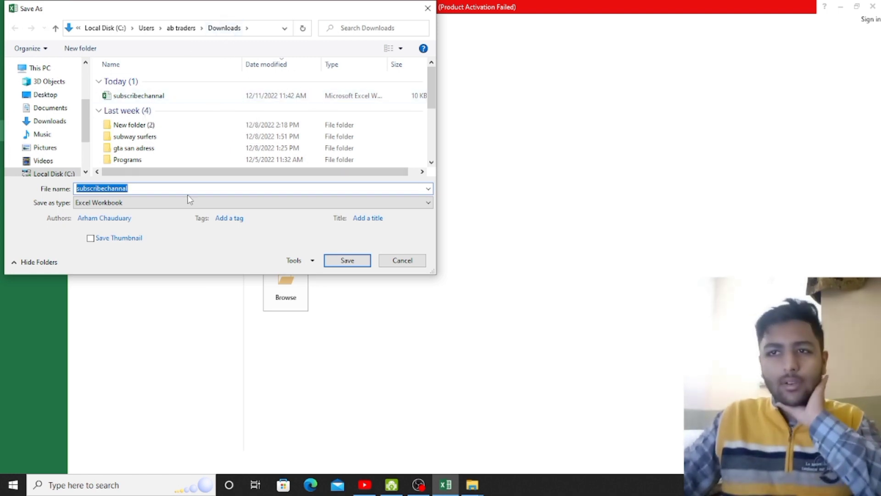
left_click(50, 95)
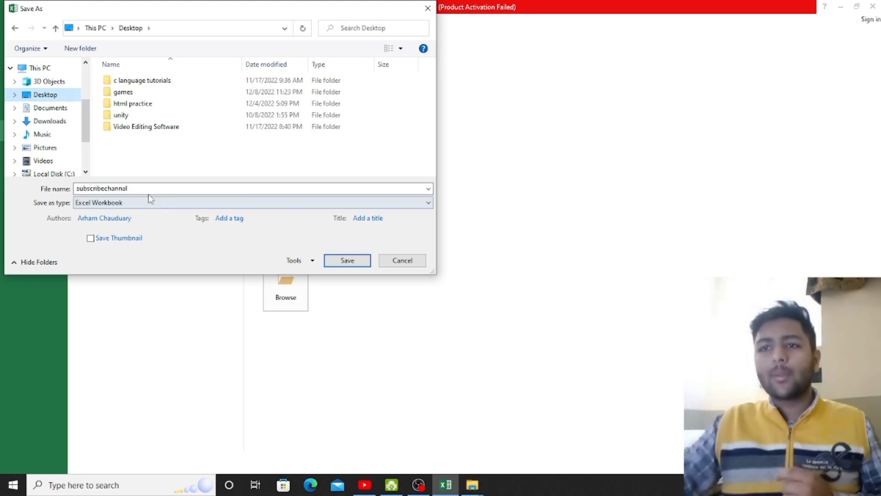
left_click(348, 260)
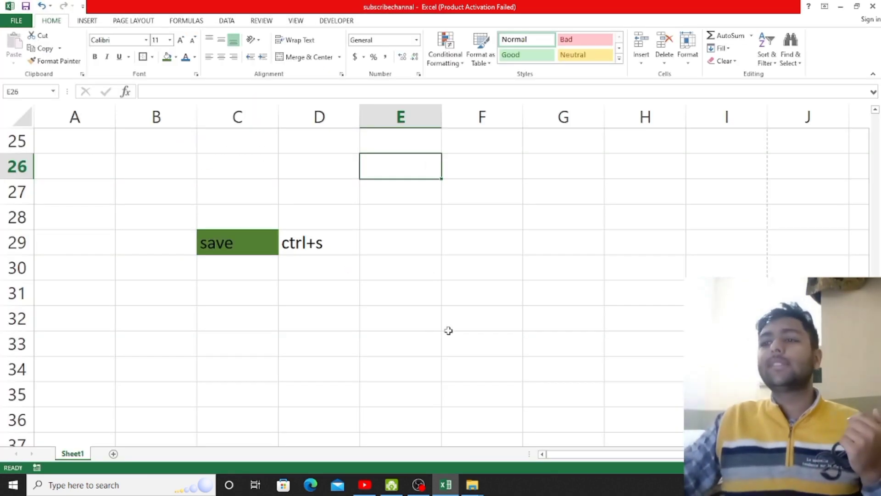
Open the subscribechannal workbook from its desktop file and look through the saved worksheet's contents.
left_click(825, 7)
left_click(840, 6)
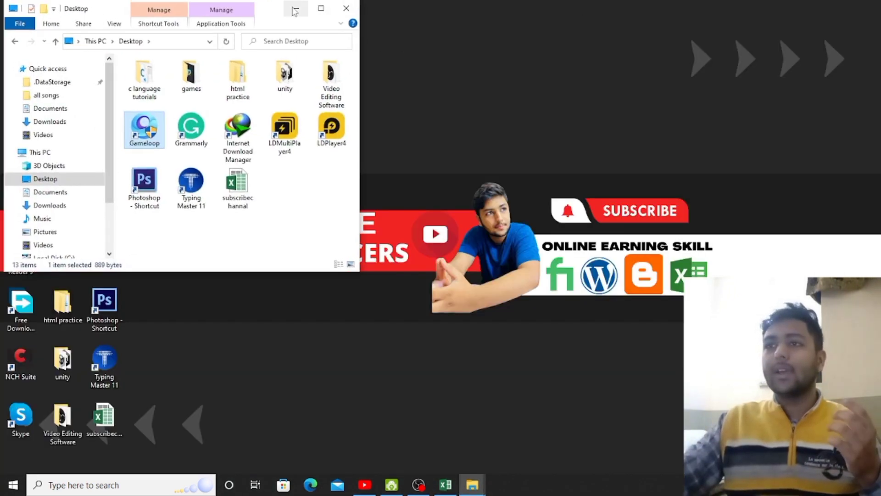
left_click(296, 8)
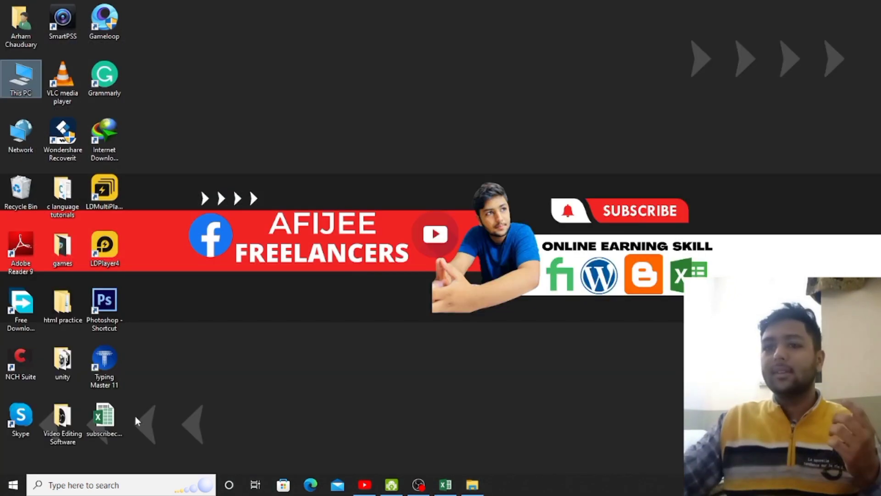
left_click(109, 433)
double_click(111, 424)
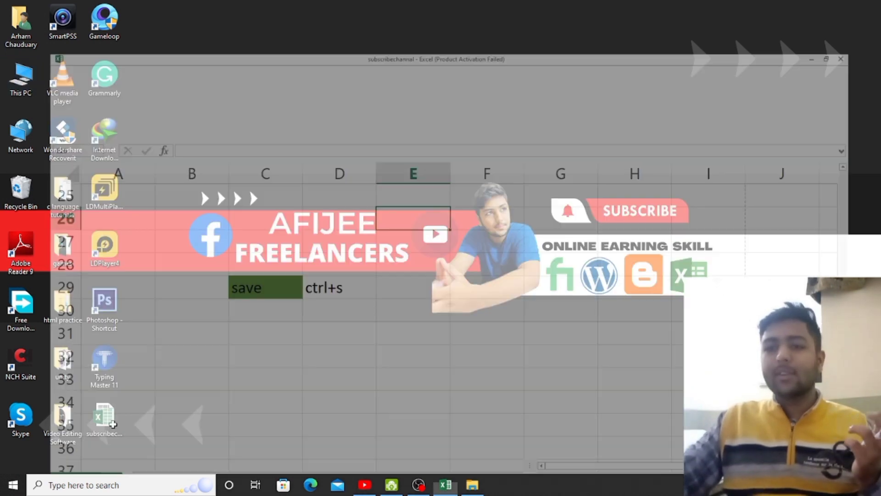
scroll(396, 257, "up", 4)
scroll(393, 263, "up", 4)
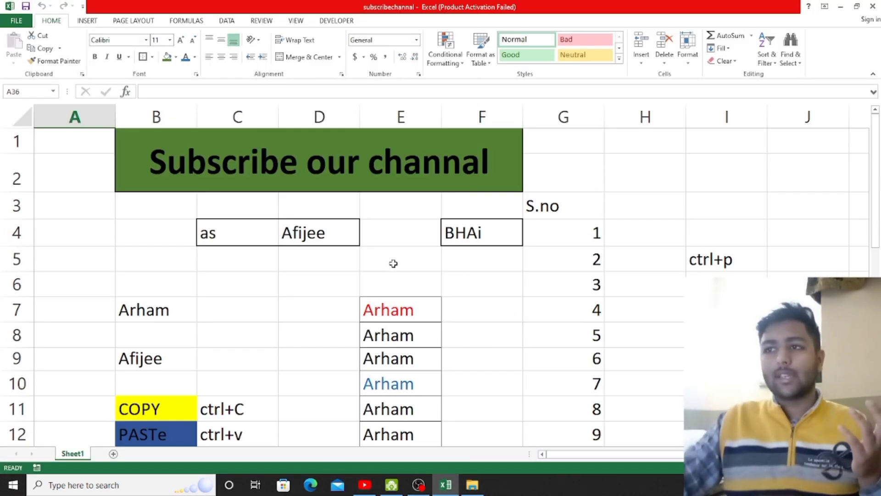
scroll(407, 303, "down", 3)
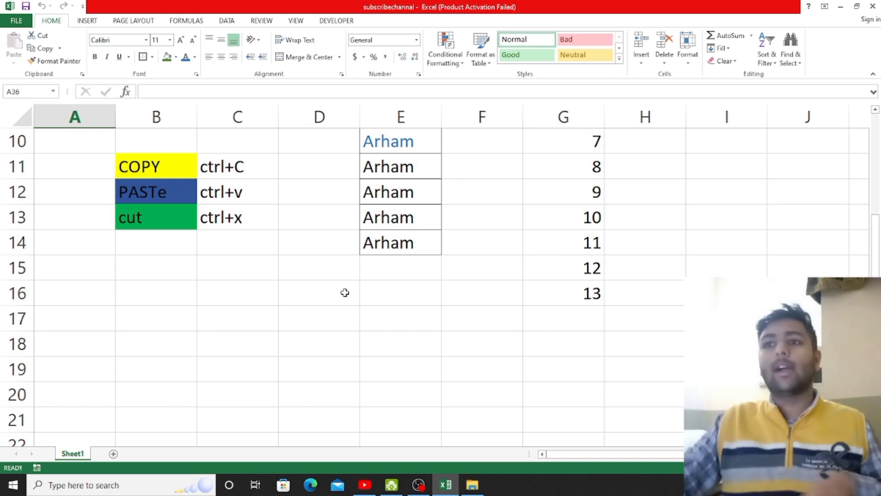